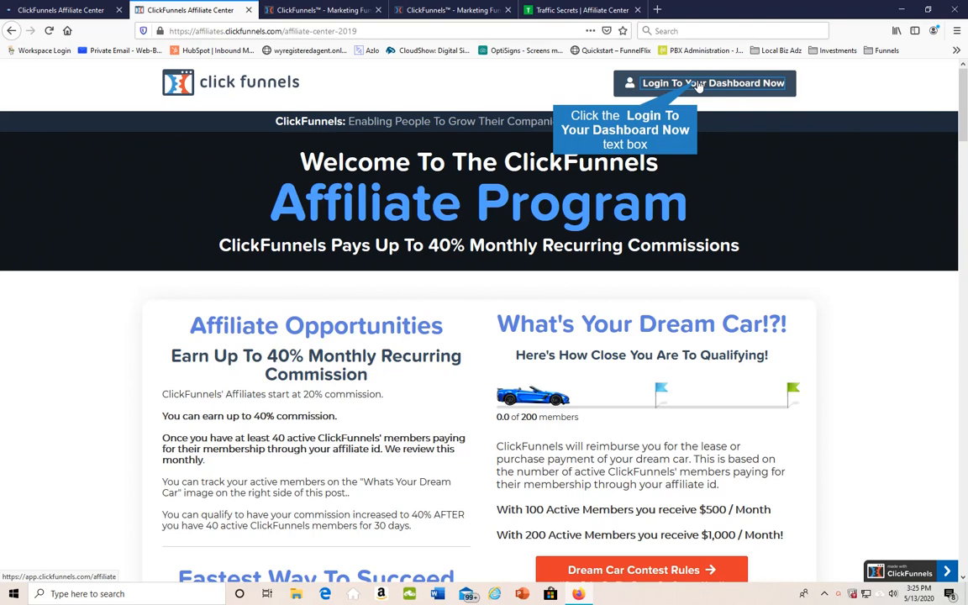
Open the affiliate dashboard, go to the Traffic Secrets Book's affiliate tools page, and look over its link and social assets
click(698, 84)
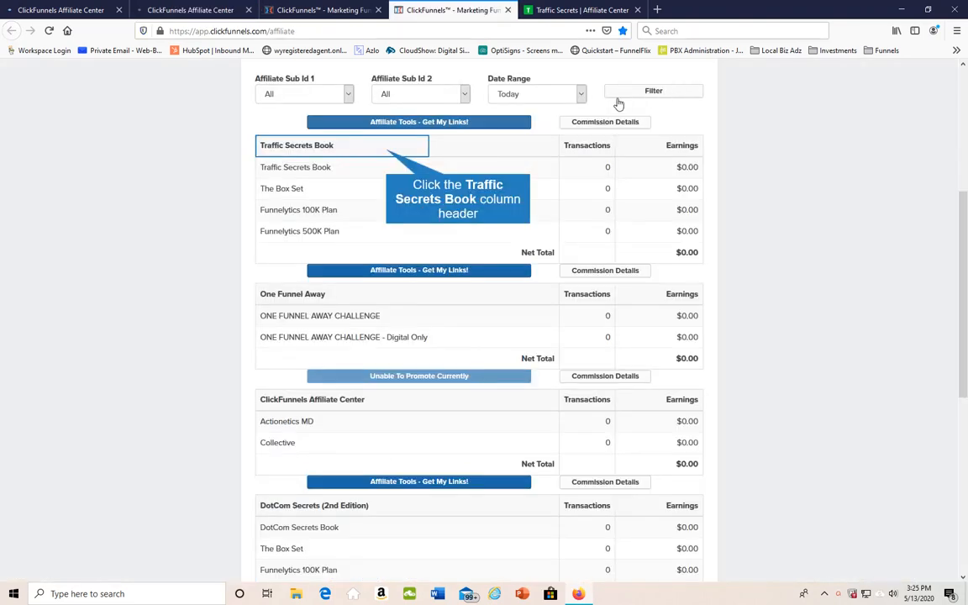
click(386, 154)
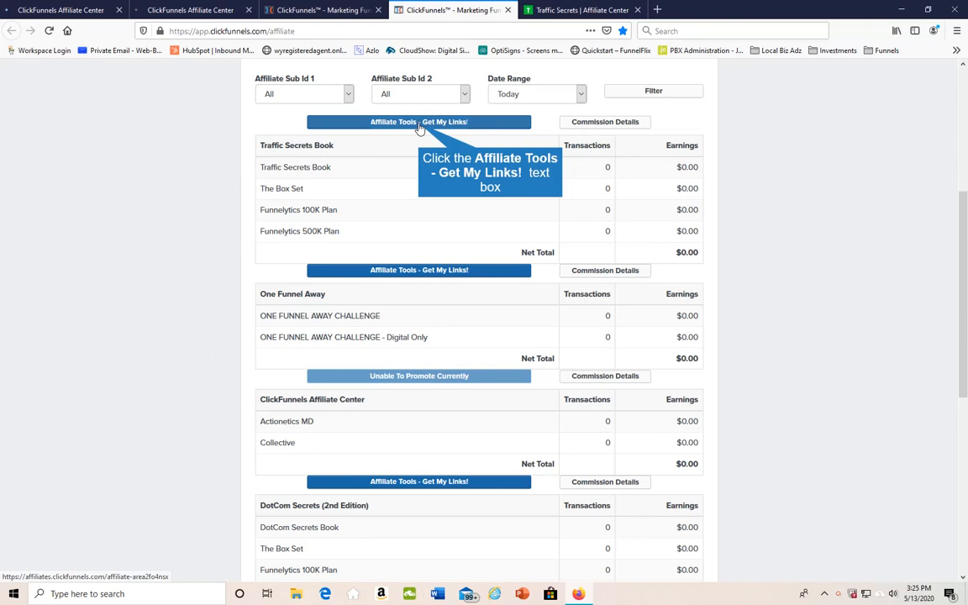
click(418, 123)
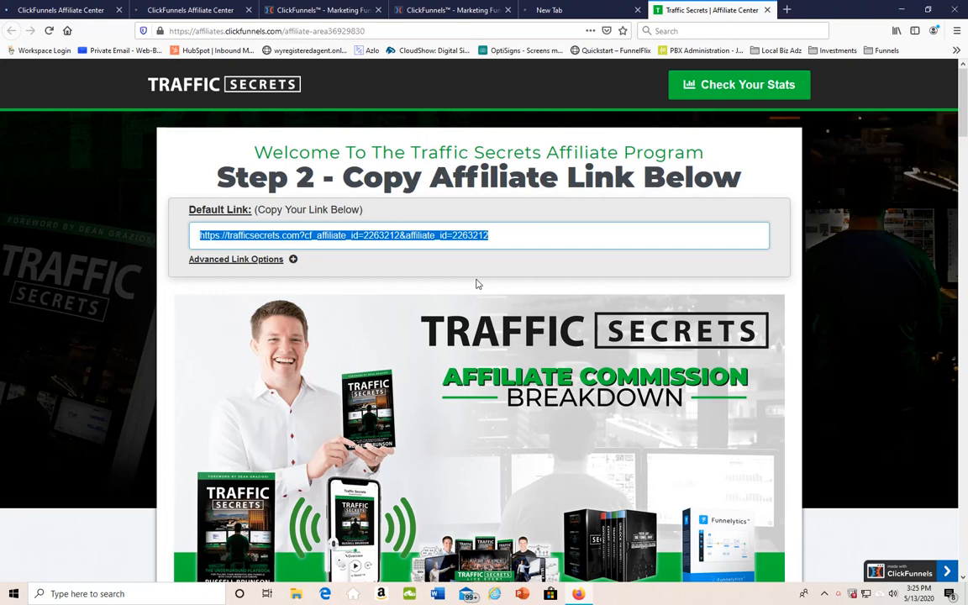
scroll(476, 284, down, 5)
scroll(454, 270, up, 4)
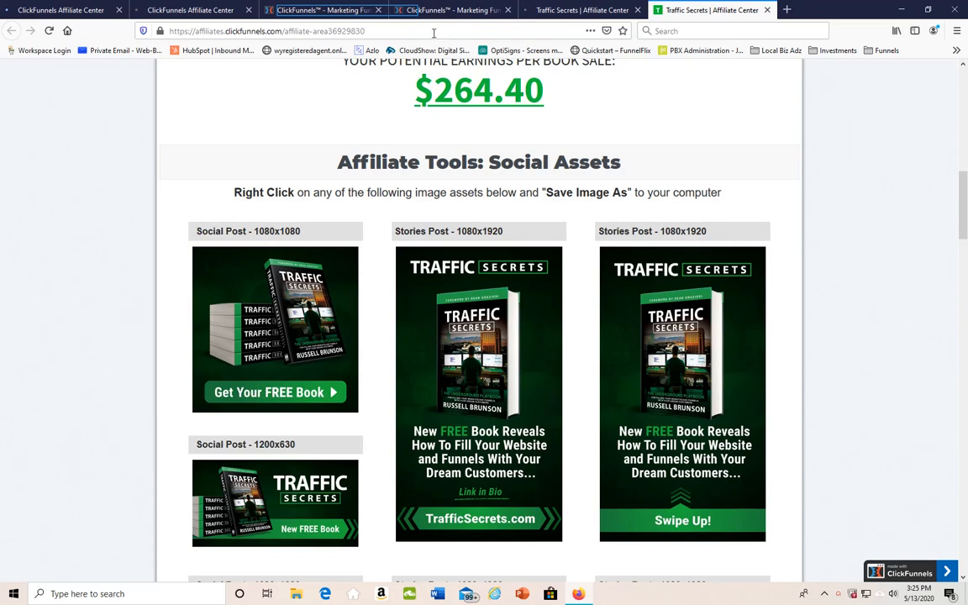
Start a new funnel with the Cookbook builder and choose the Lead Magnet Funnel type
click(313, 10)
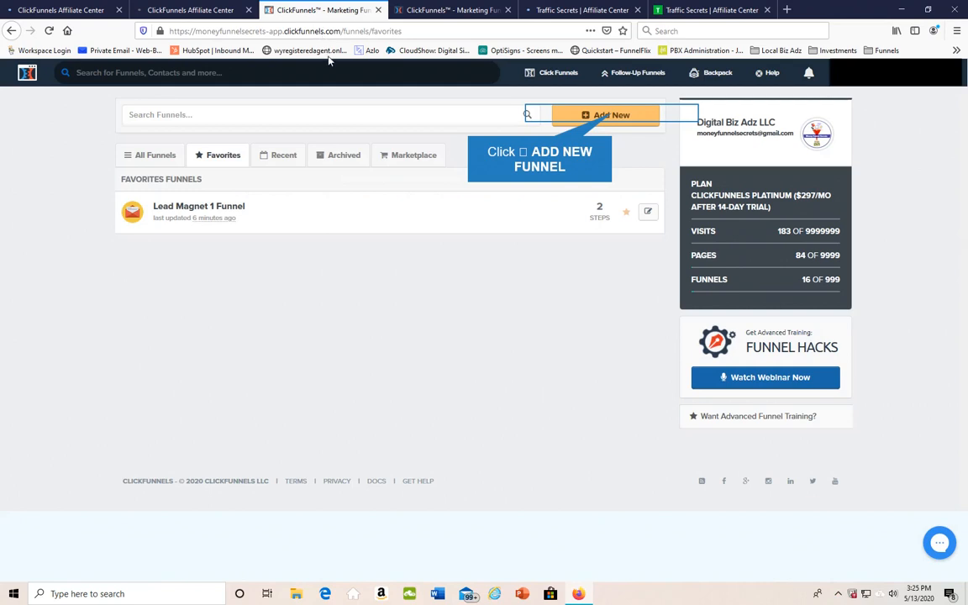
click(613, 116)
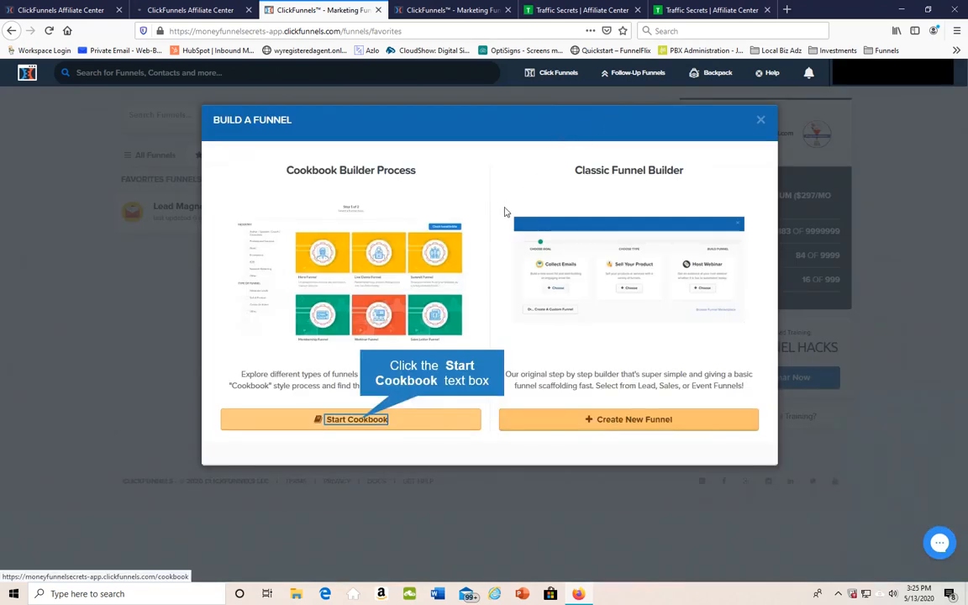
click(357, 420)
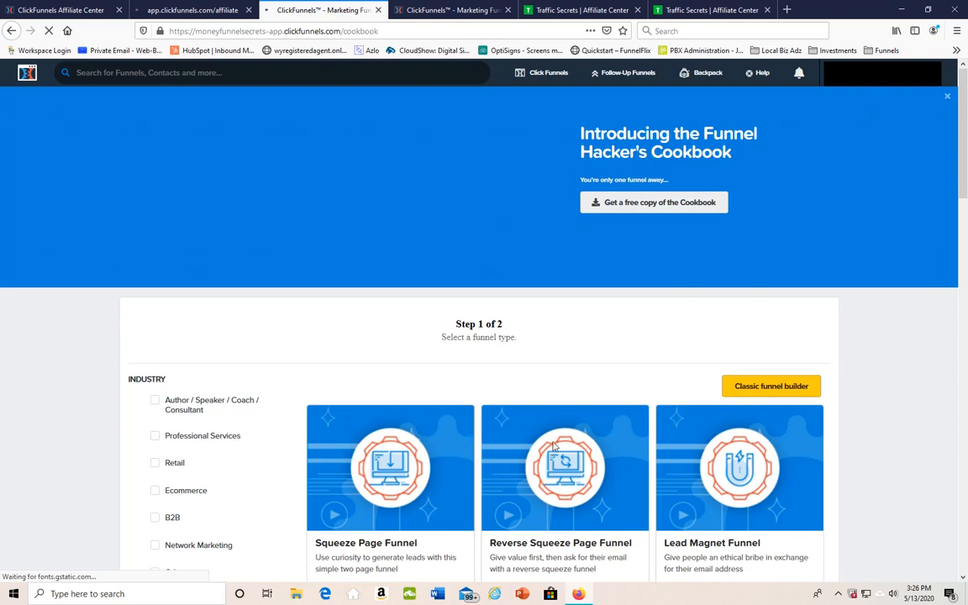
scroll(861, 466, down, 5)
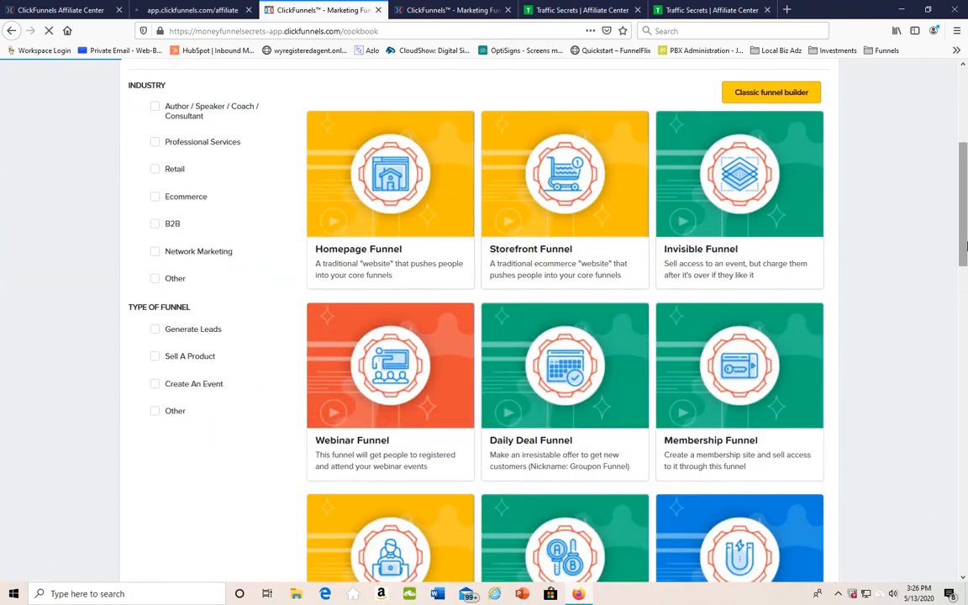
drag(966, 245, 966, 334)
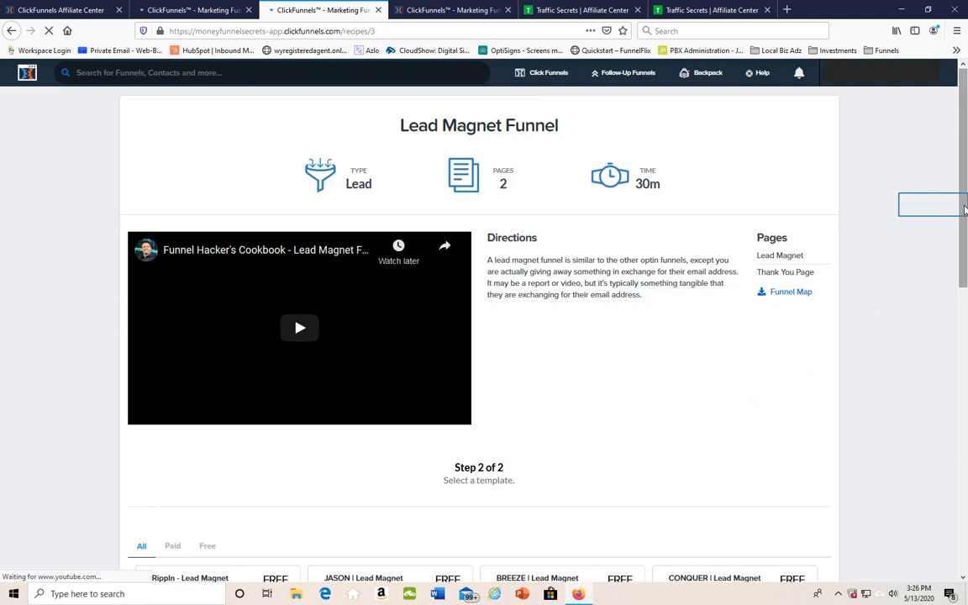
Choose the free "CONQUER | Lead Magnet" template and get its funnel
scroll(964, 210, down, 5)
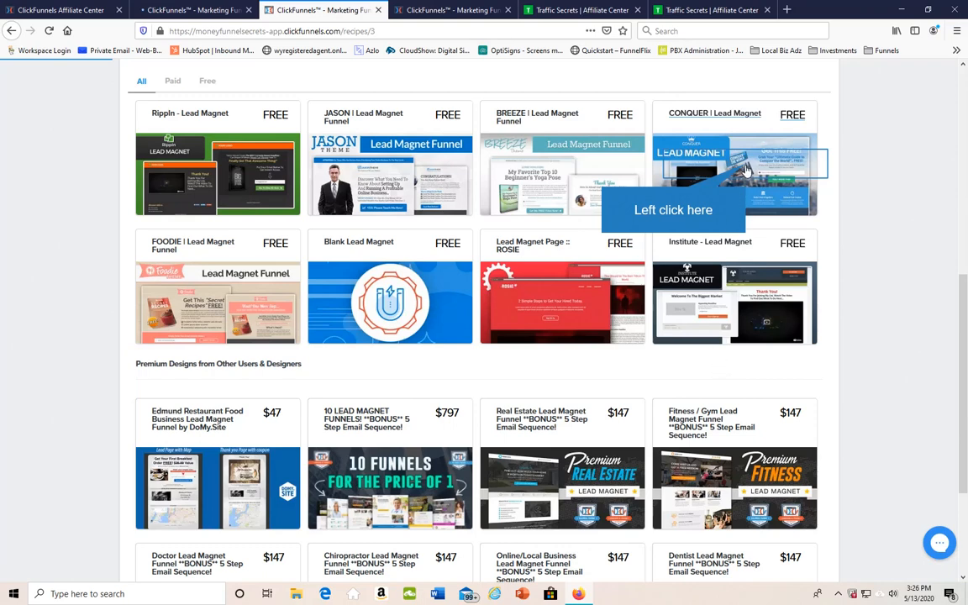
click(672, 156)
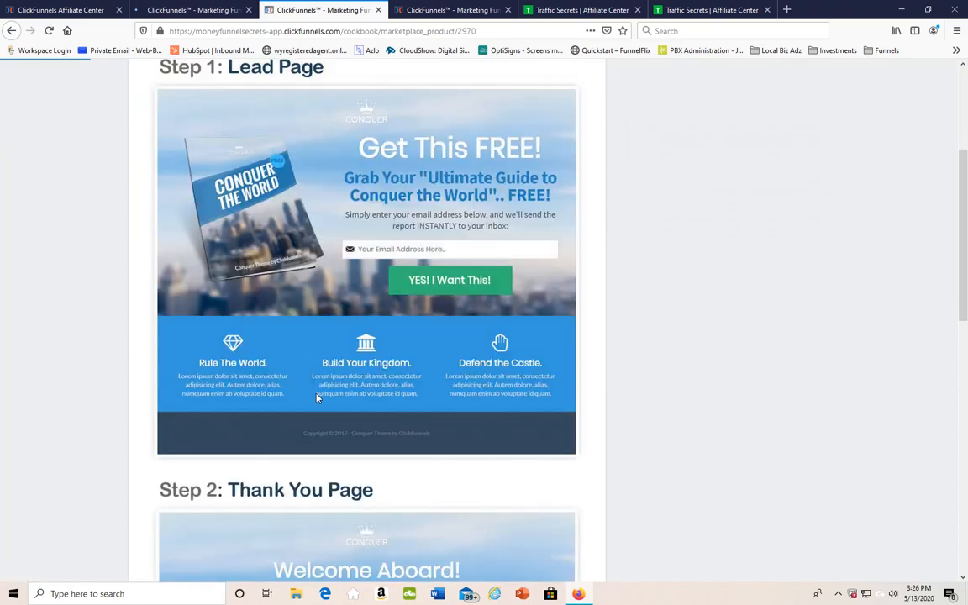
scroll(679, 496, up, 5)
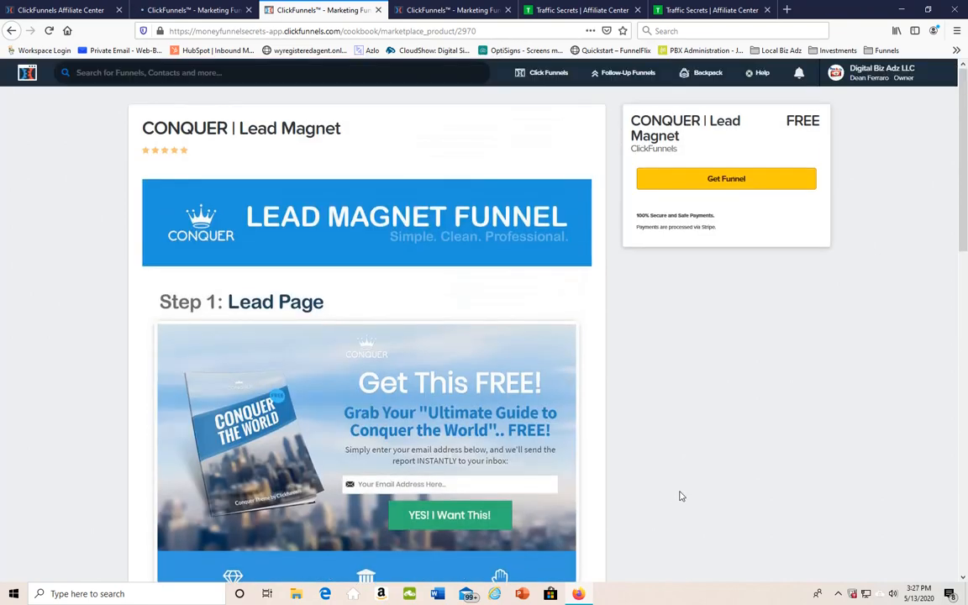
click(728, 181)
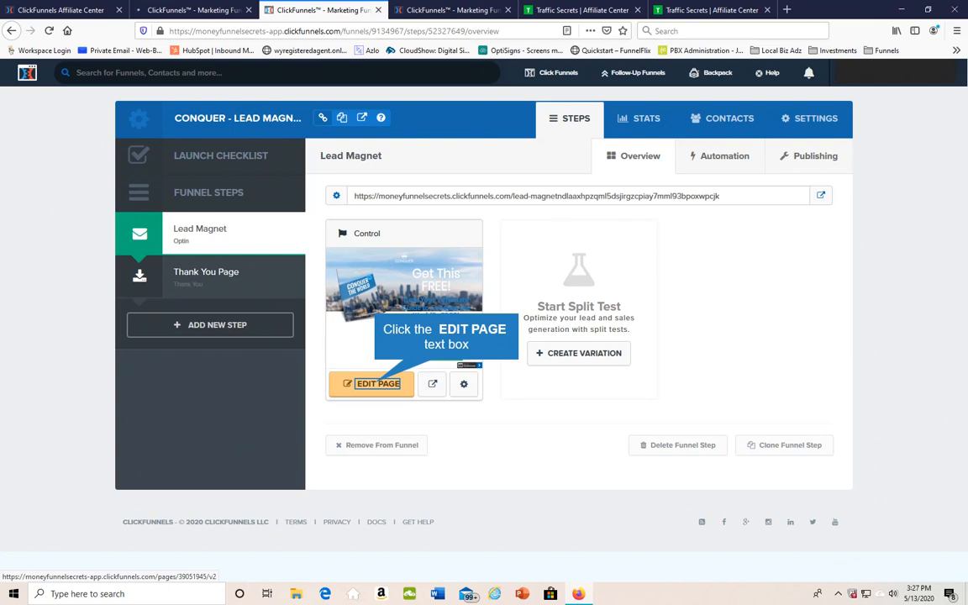
Open the funnel's Lead Magnet page for editing and check the image settings of the CONQUER logo
click(378, 383)
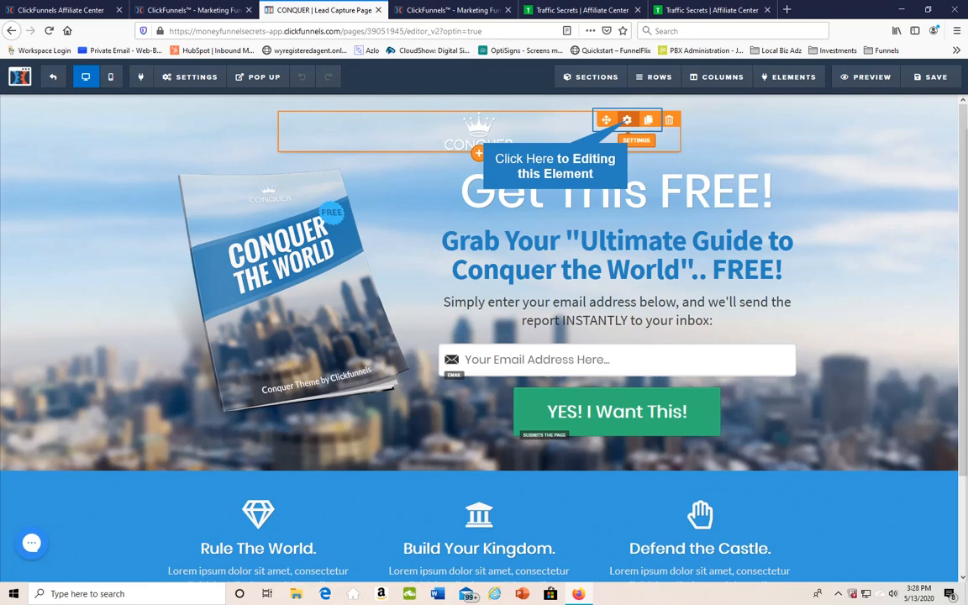
click(626, 120)
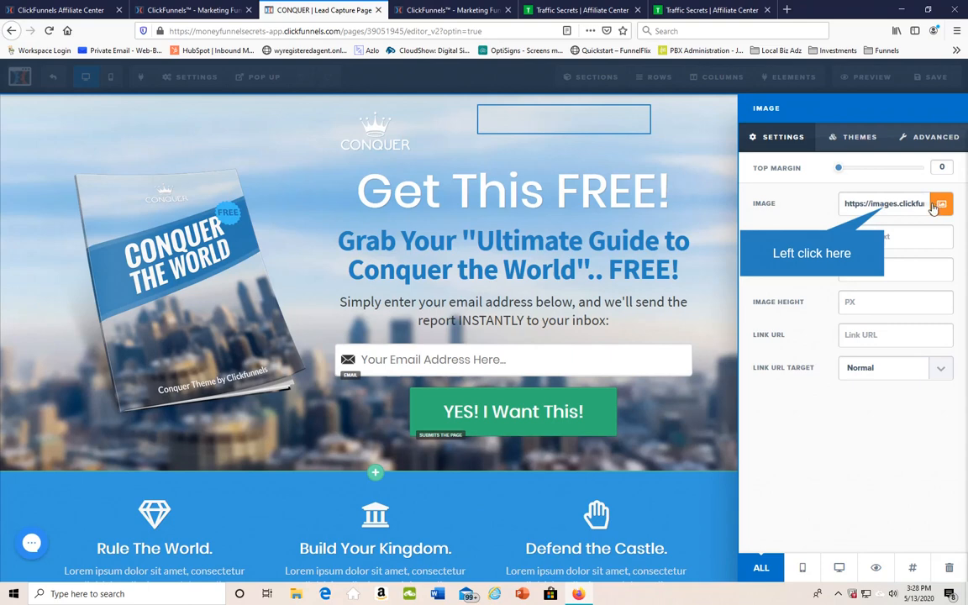
click(565, 125)
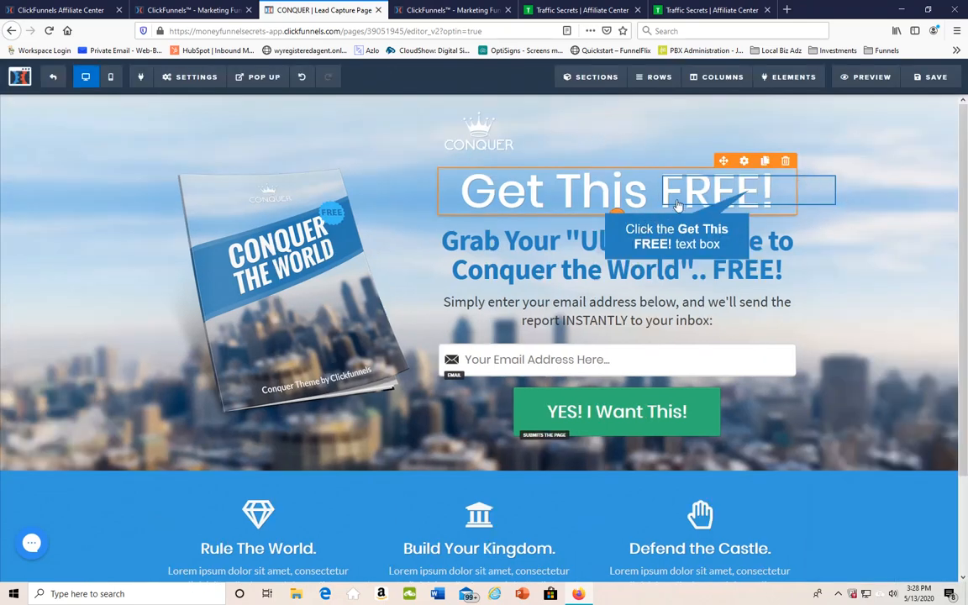
Change the main headline above the email form to "Get FREE GUIDE to Build Your Email List!"
click(750, 192)
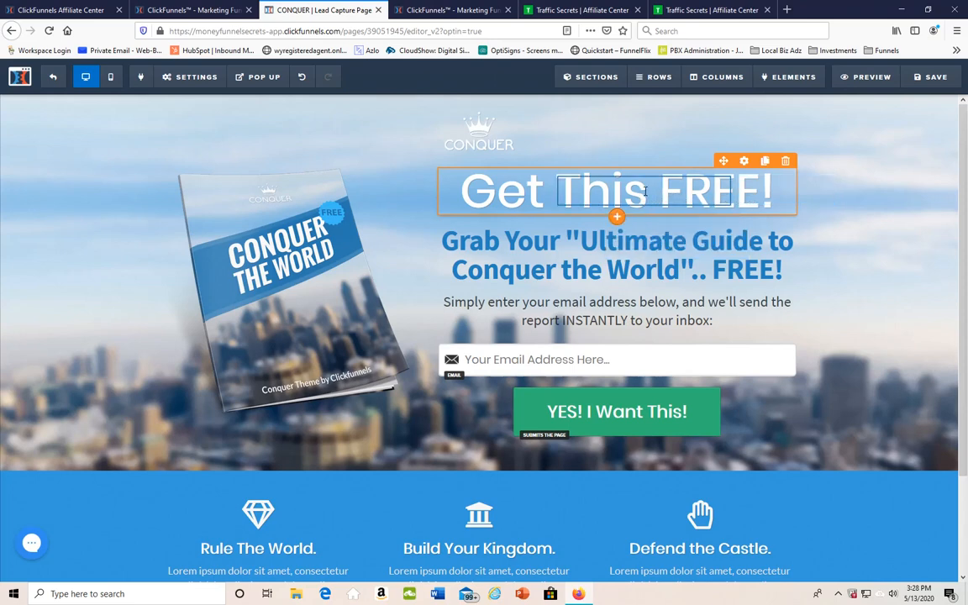
click(645, 191)
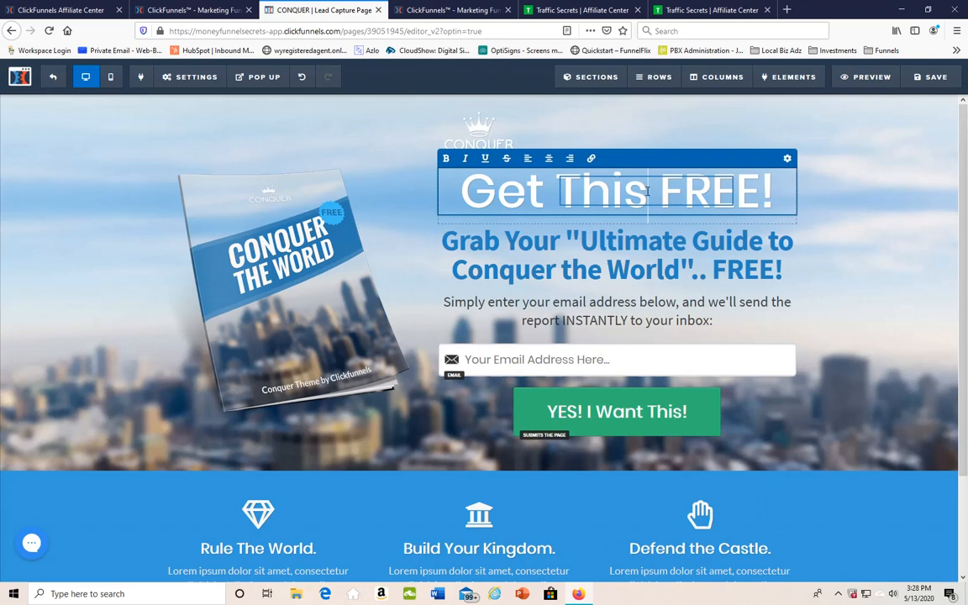
drag(646, 192, 564, 192)
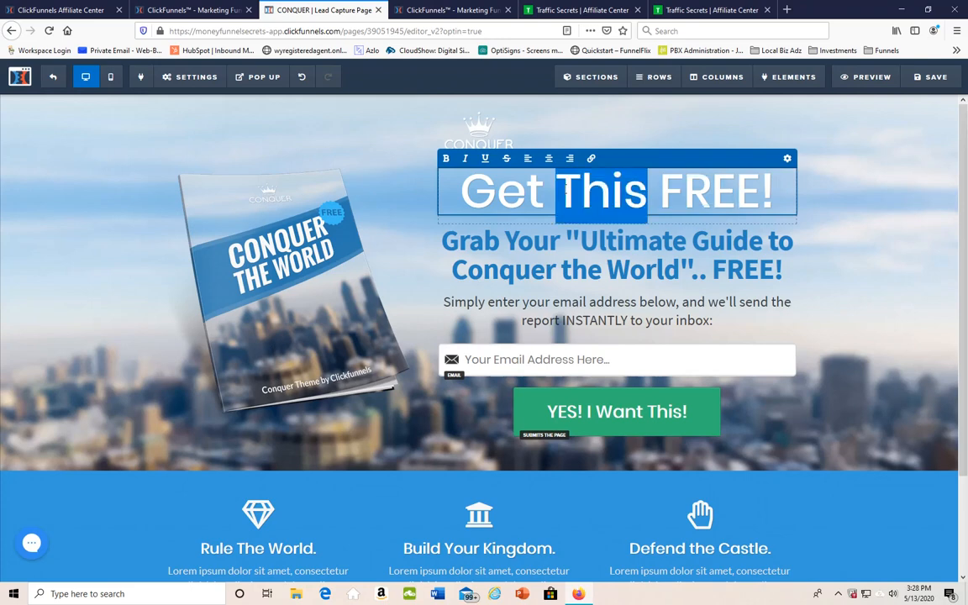
key(BackSpace)
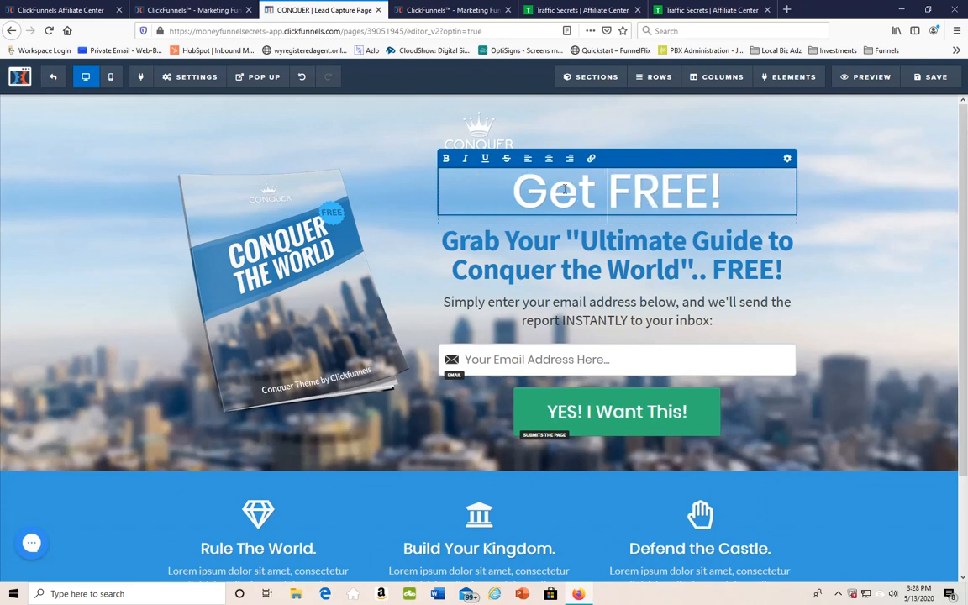
click(706, 187)
text(GUI)
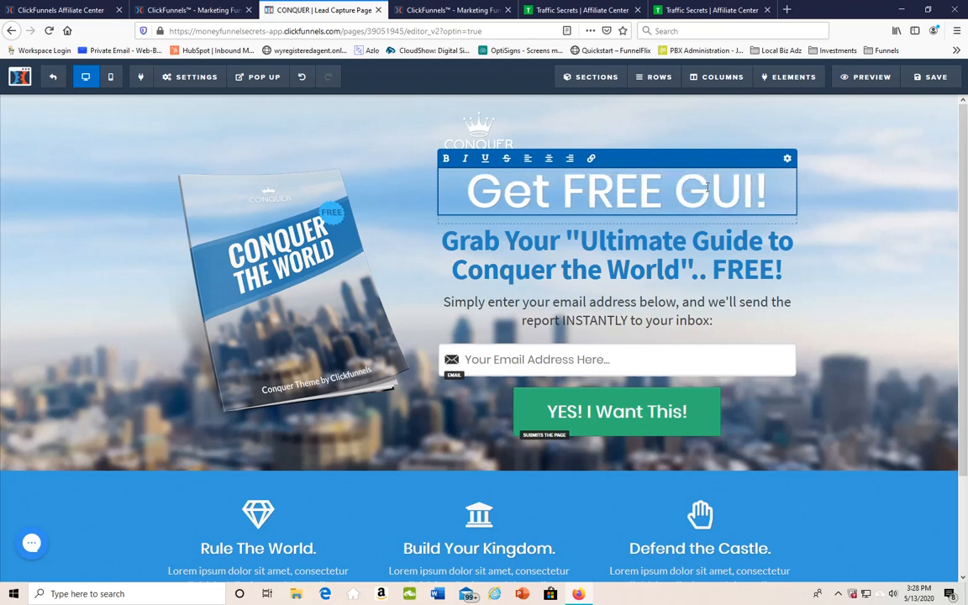
text(DE to)
text( Build )
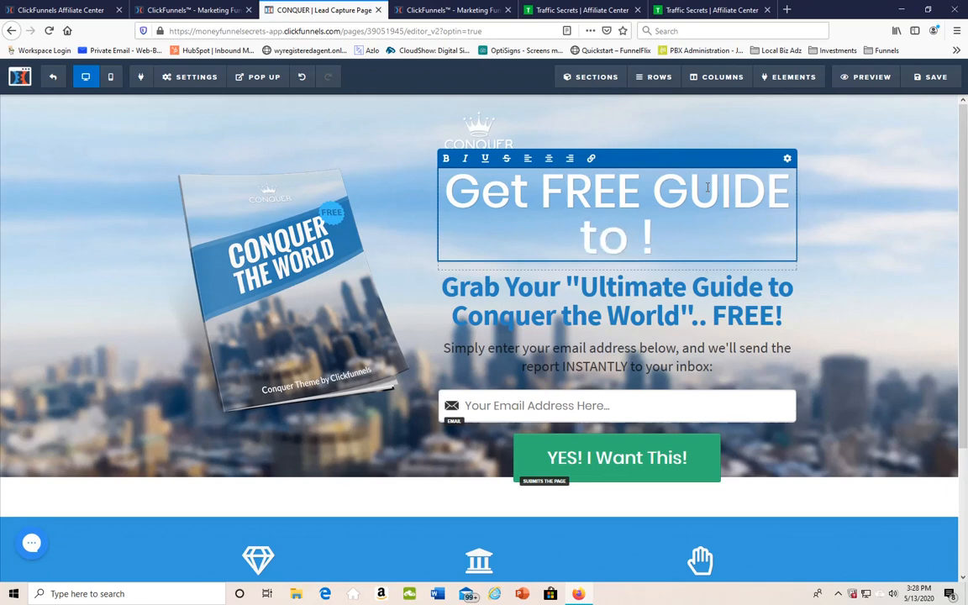
text(Your Email )
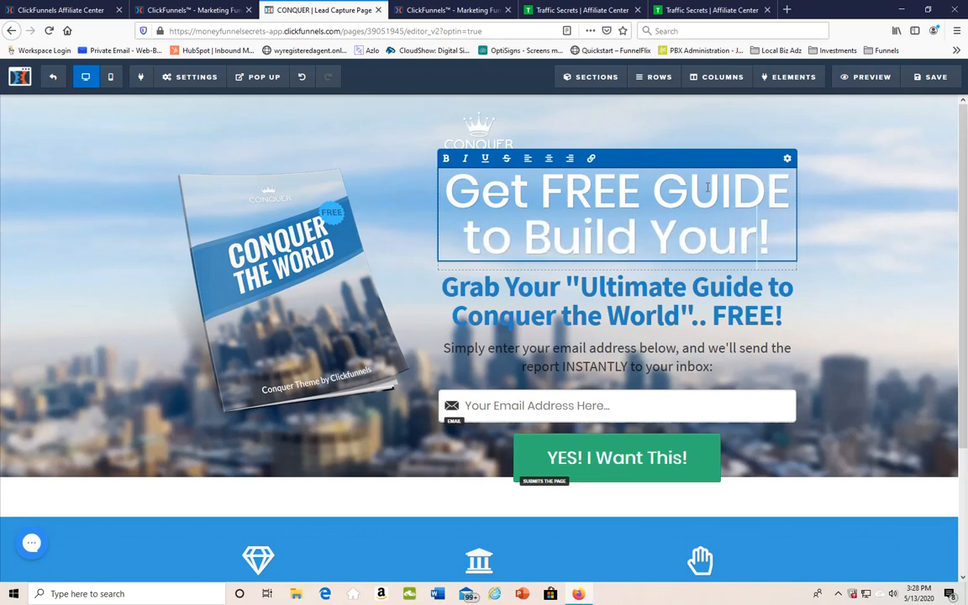
text(List)
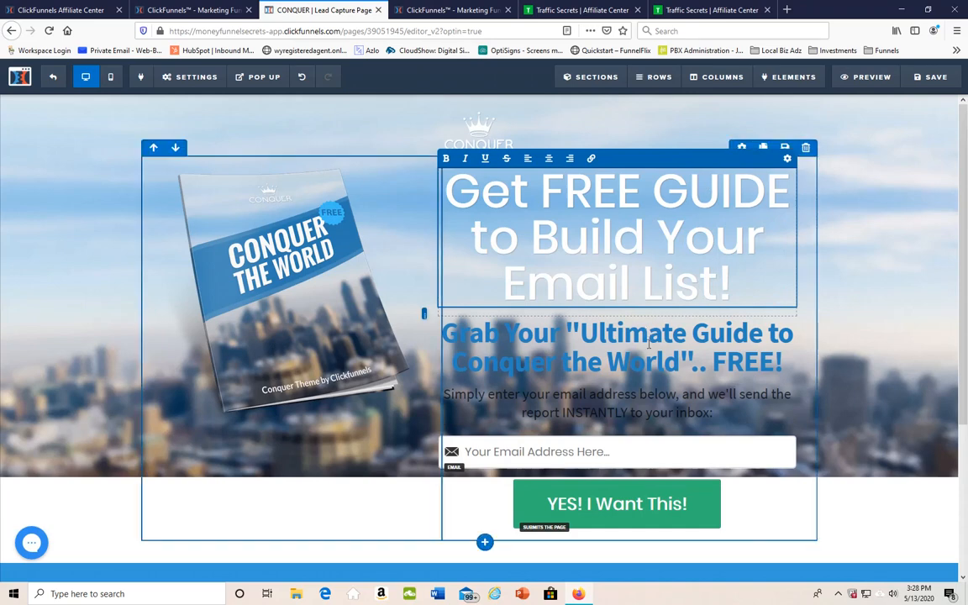
click(705, 355)
text(.)
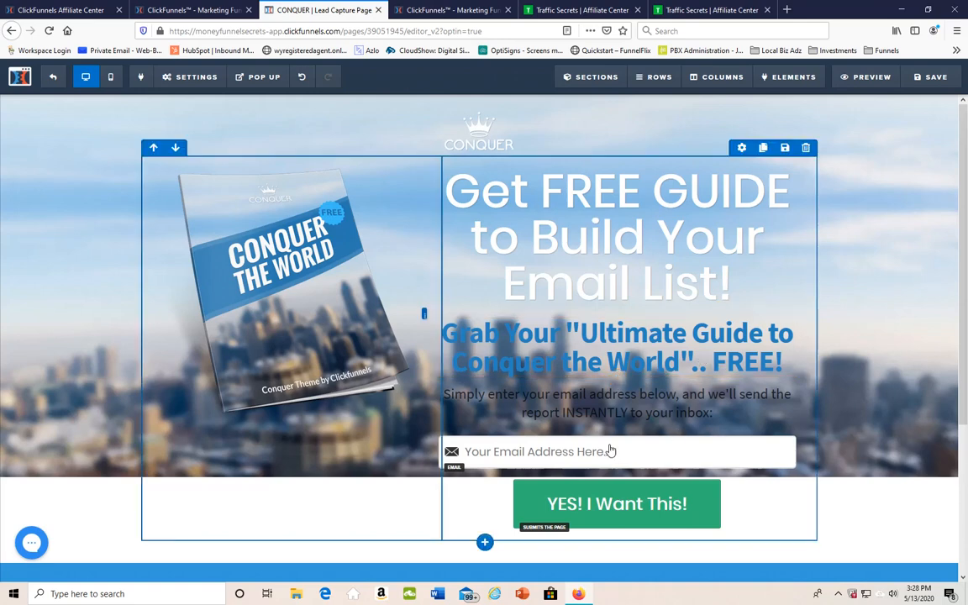
Replace "report INSTANTLY to your inbox" in the text above the email field with "Order Page to Get Your Free Book, Traffic Secrets"
click(669, 411)
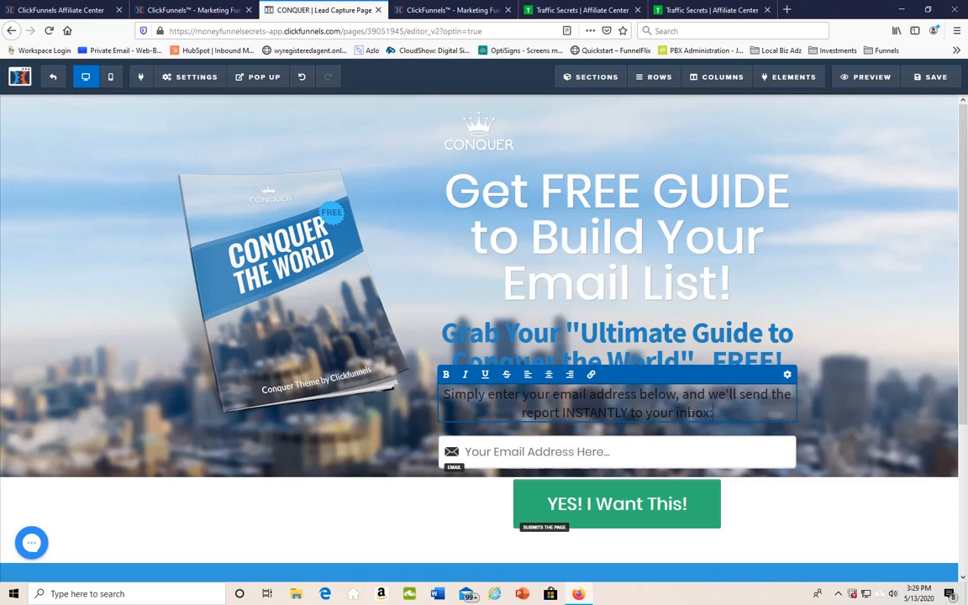
drag(712, 412, 521, 412)
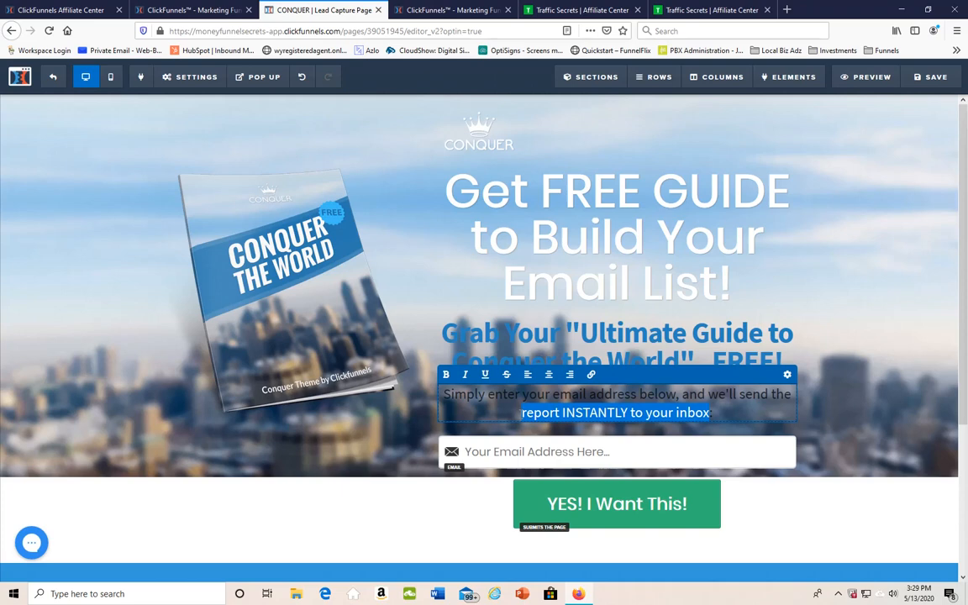
text(Order Page to Get Your Free Book, Traffic Secrets:)
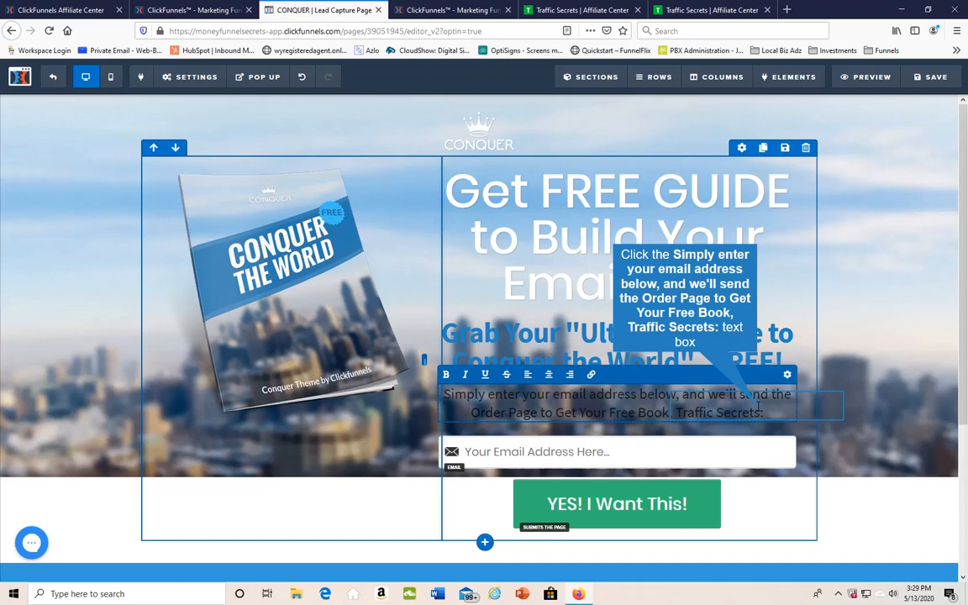
click(759, 406)
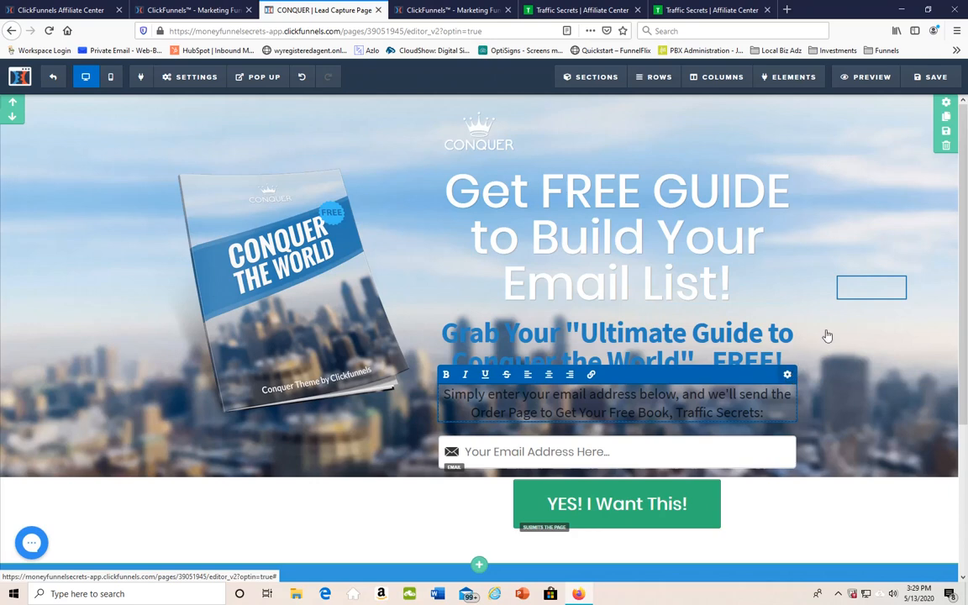
Set the text color of the sub-headline above the email field to white (#ffffff)
click(867, 292)
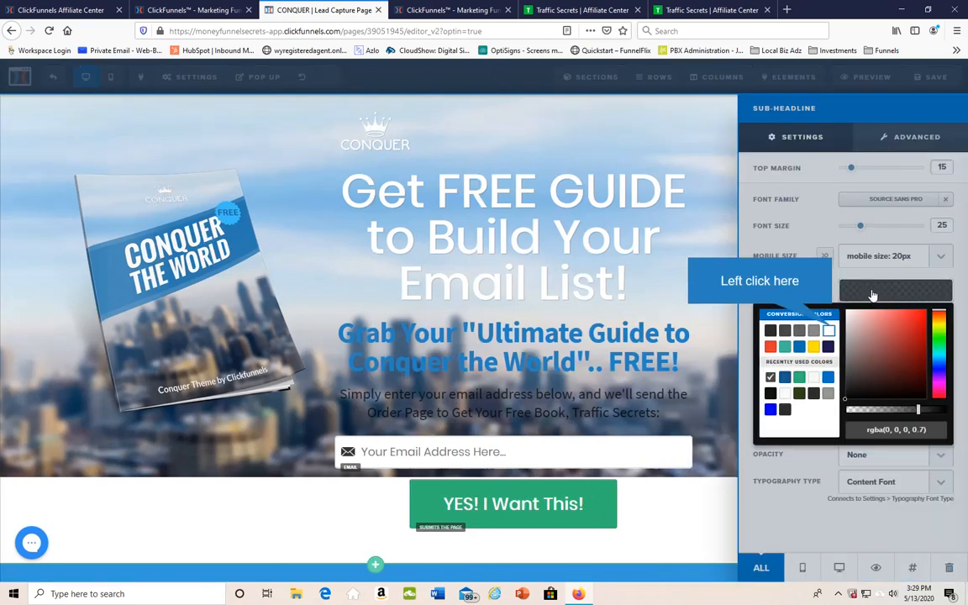
click(829, 331)
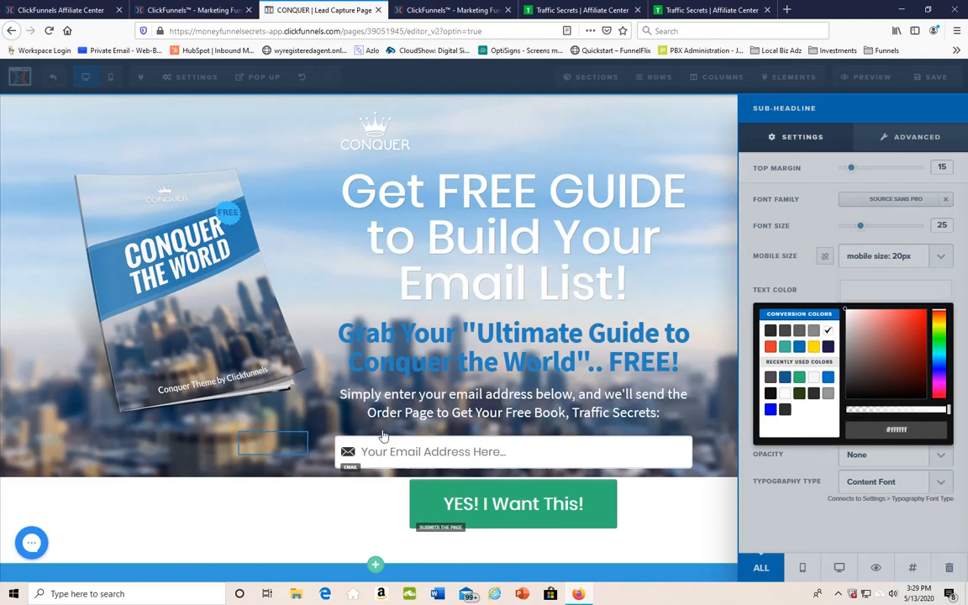
click(277, 453)
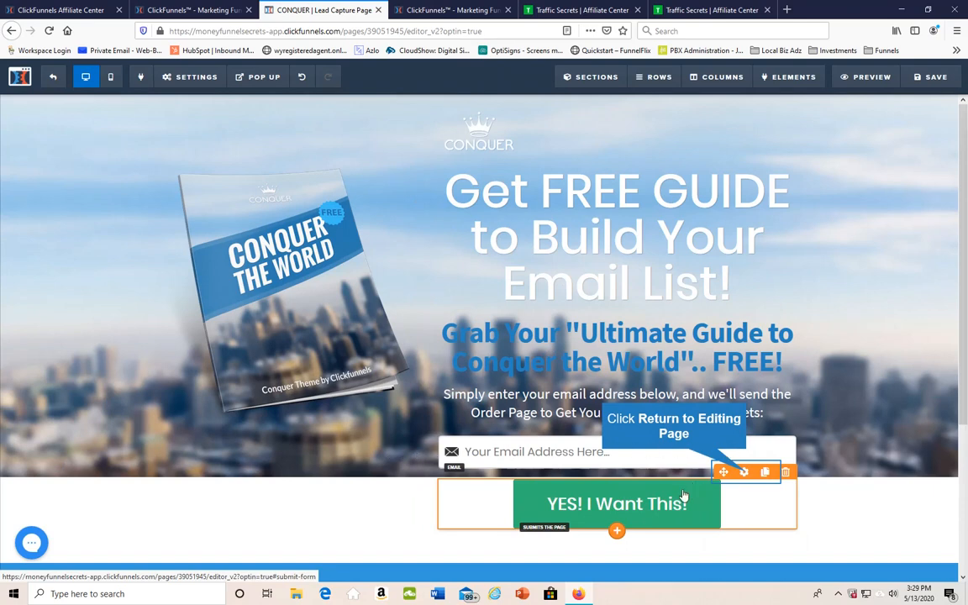
Examine the action assigned to the "YES! I Want This!" button
click(745, 474)
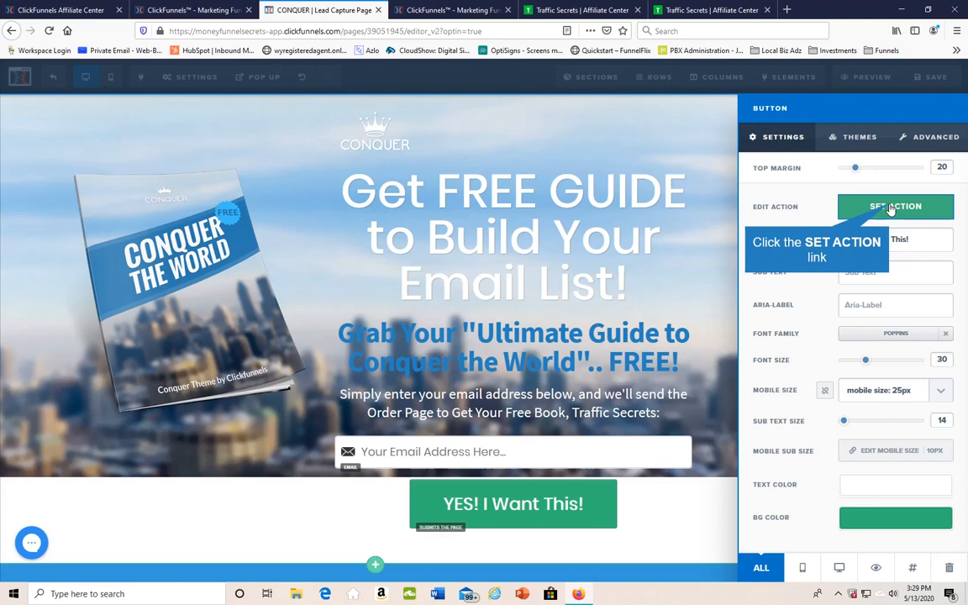
click(890, 208)
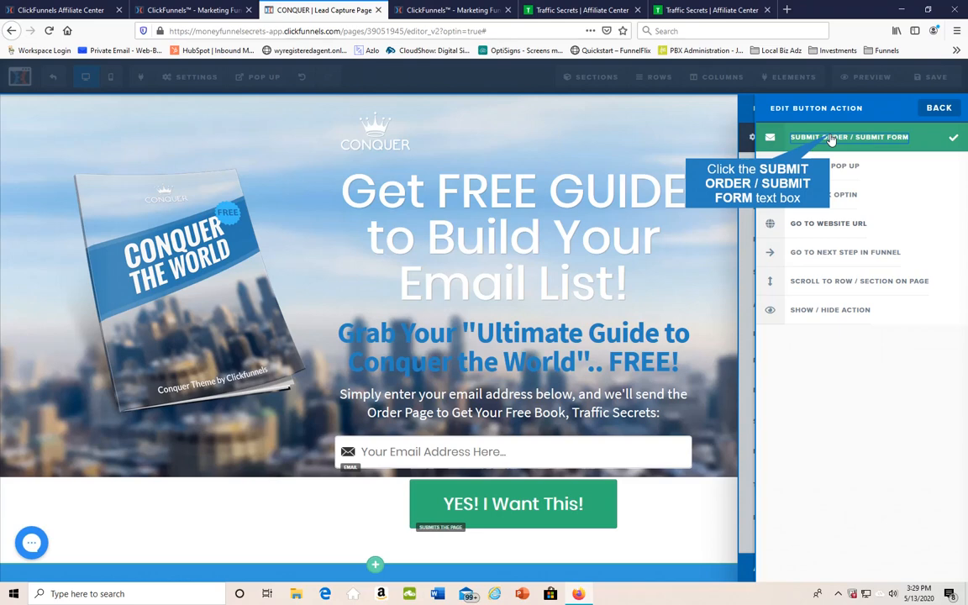
click(714, 222)
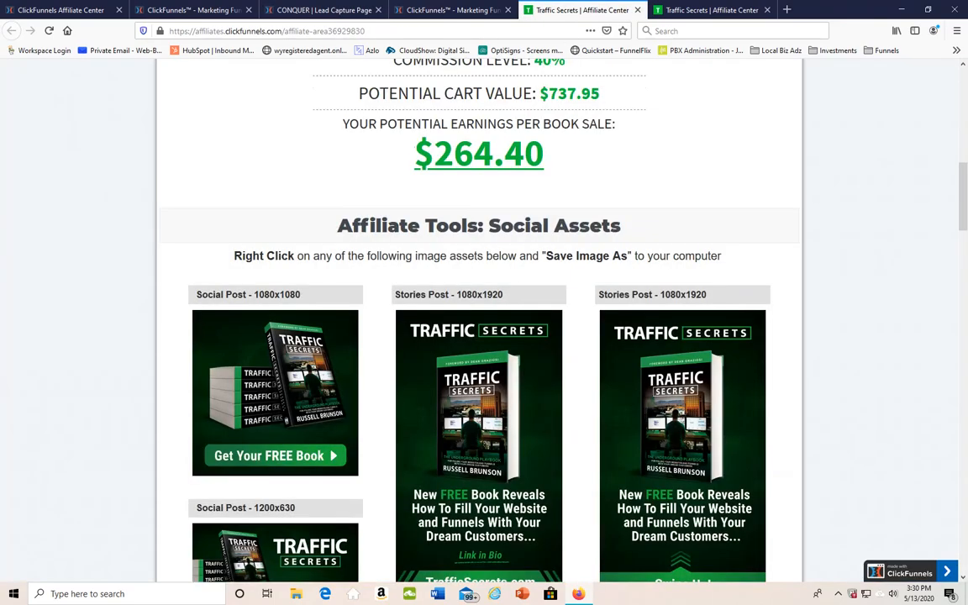
Replace the CONQUER book cover image beside the email form with the 1080x1080 Traffic Secrets "Get Your FREE Book" social post from the affiliate center
scroll(270, 357, down, 3)
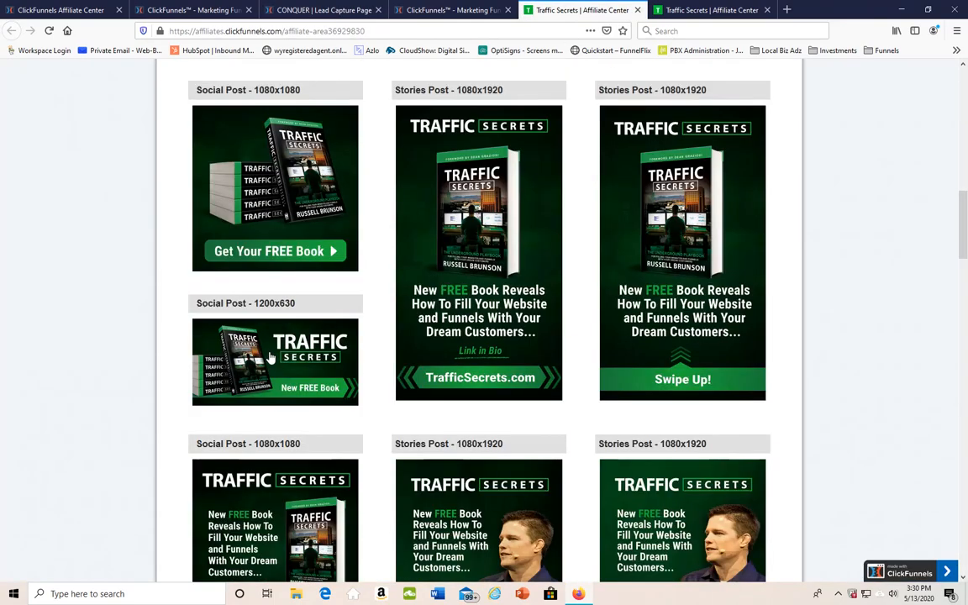
scroll(271, 357, up, 2)
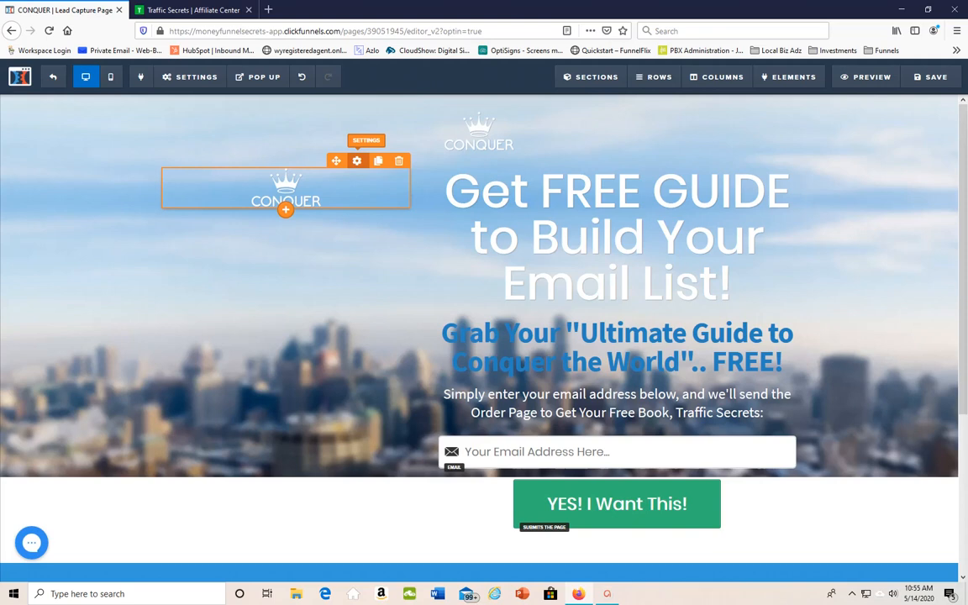
click(356, 161)
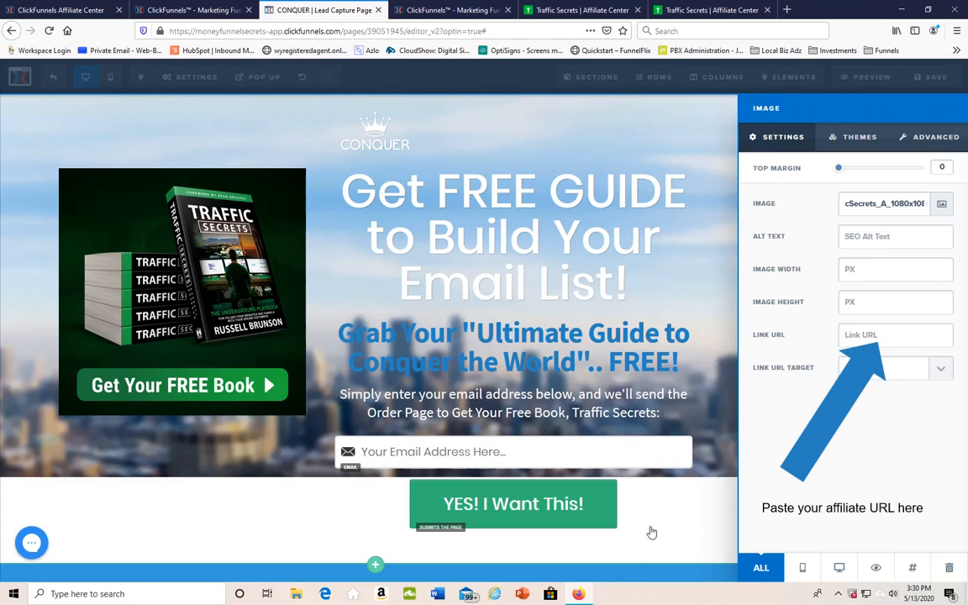
click(651, 531)
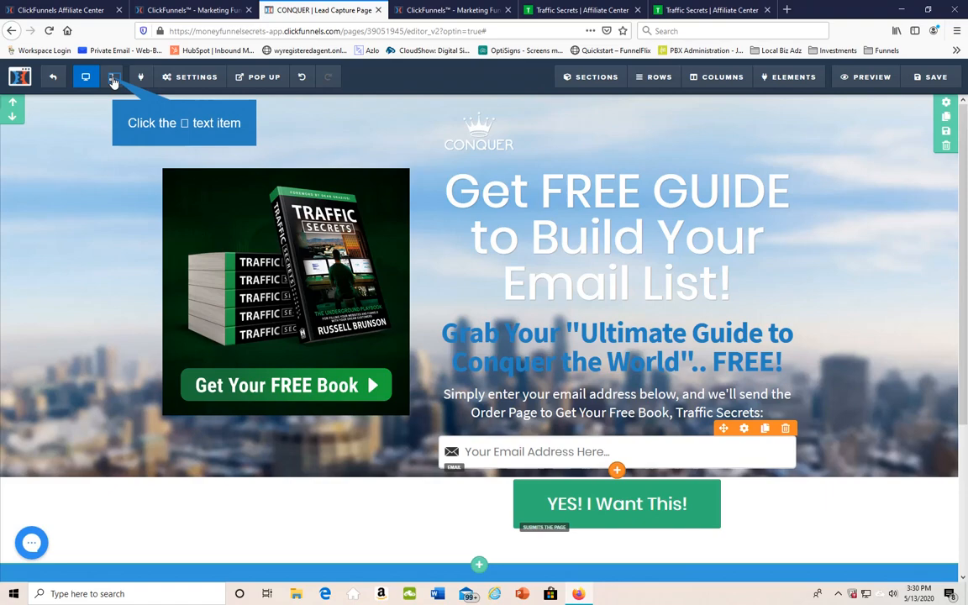
Set the main headline's mobile size to 38px in the mobile view and save the page
click(111, 78)
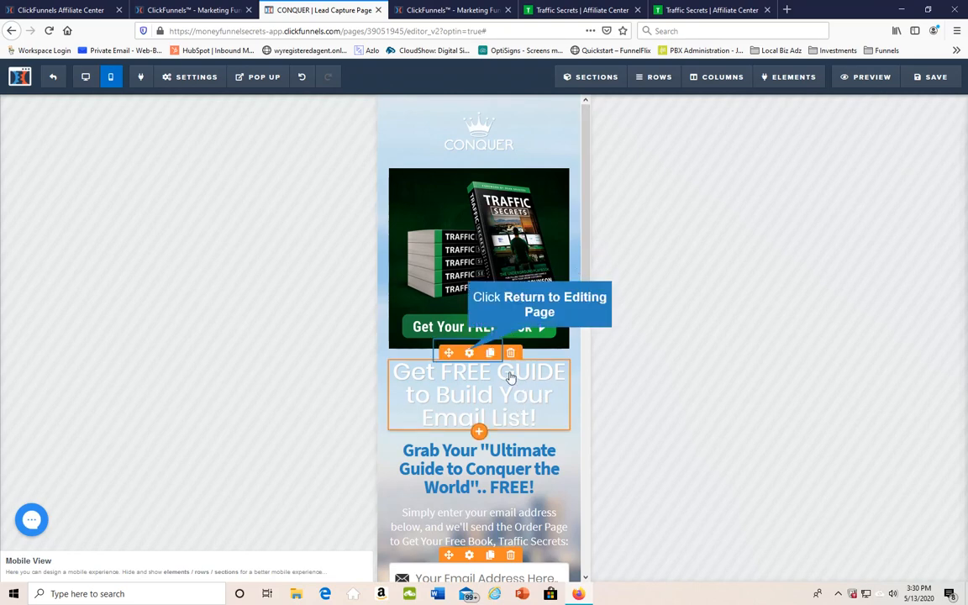
click(468, 353)
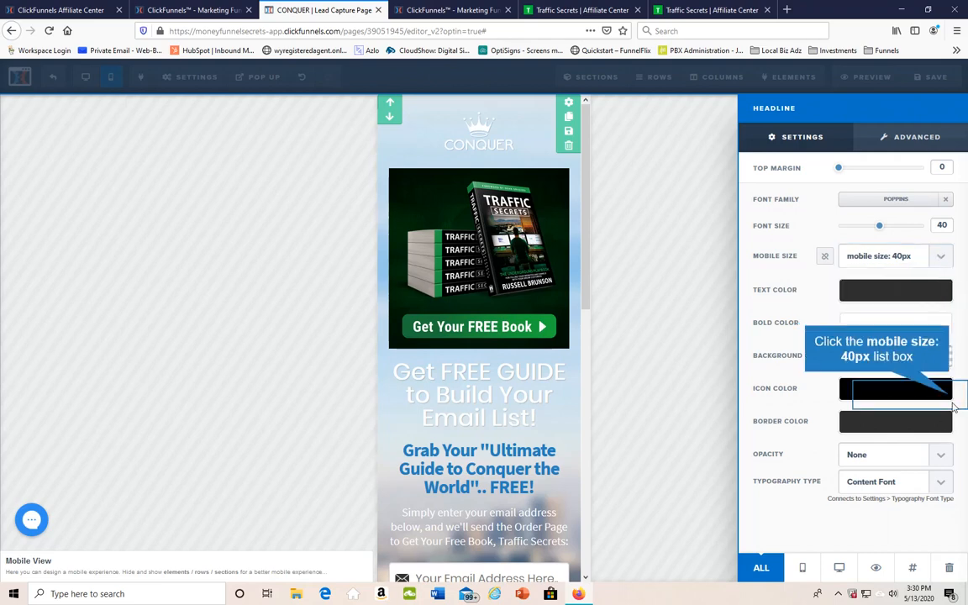
drag(949, 395, 957, 419)
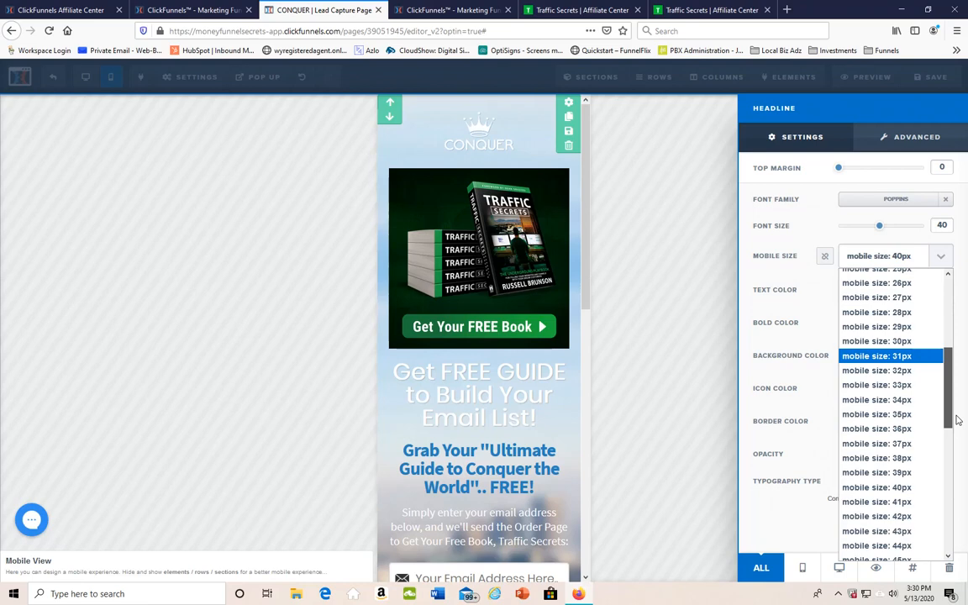
click(861, 376)
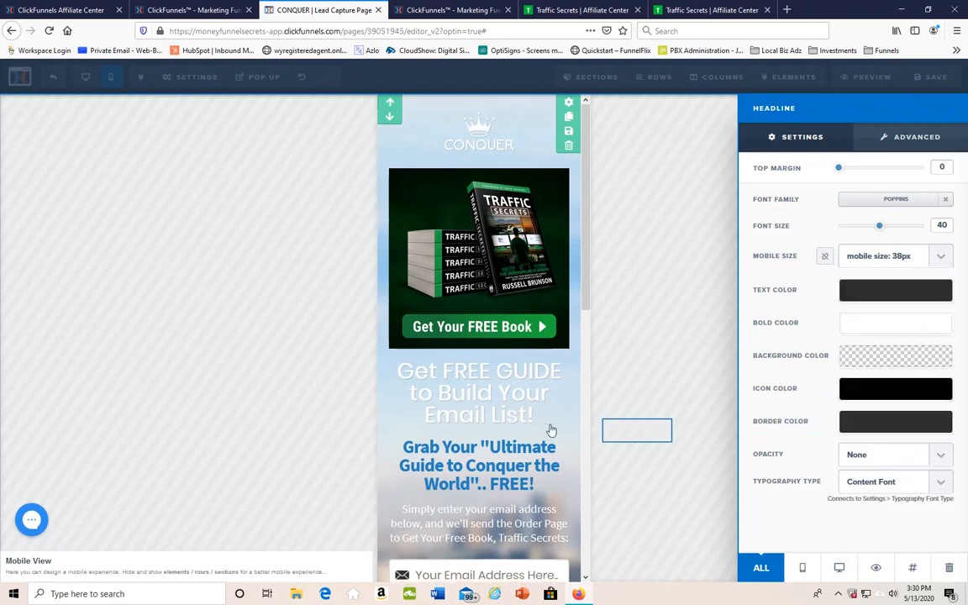
click(636, 430)
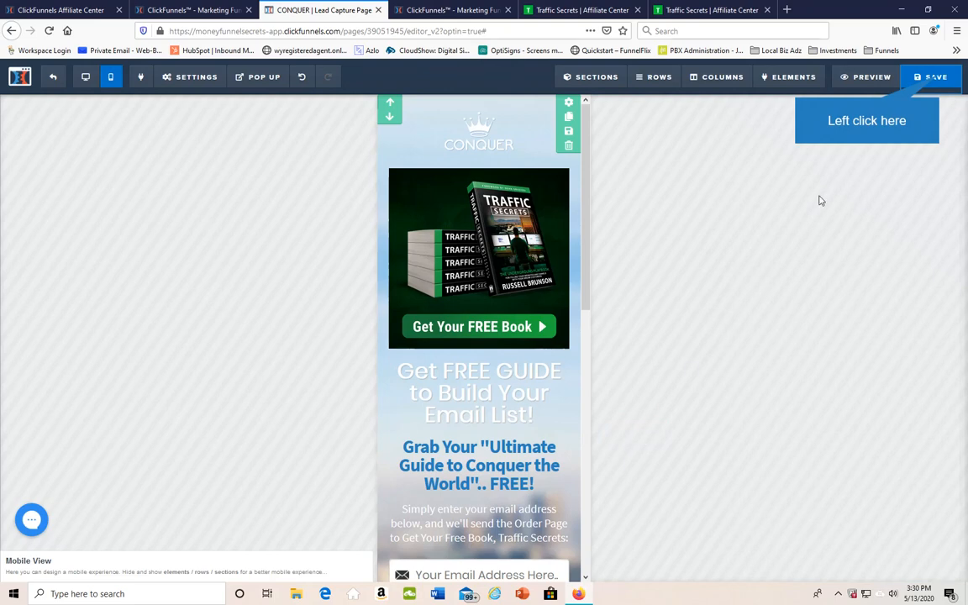
click(935, 77)
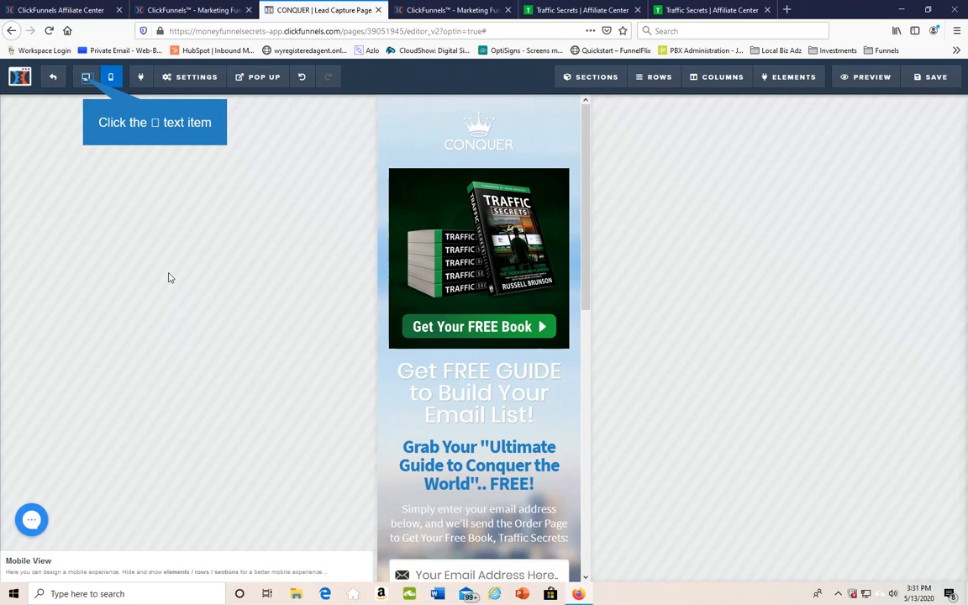
Return to the desktop view and change the "Rule The World." heading to "Submit Your Email"
click(87, 78)
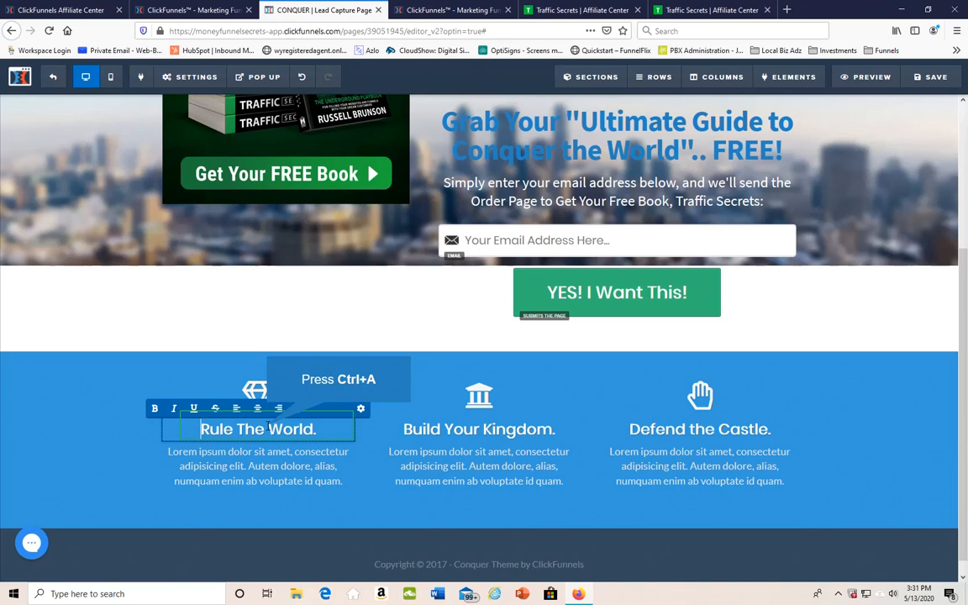
key(ctrl+a)
text(Submi)
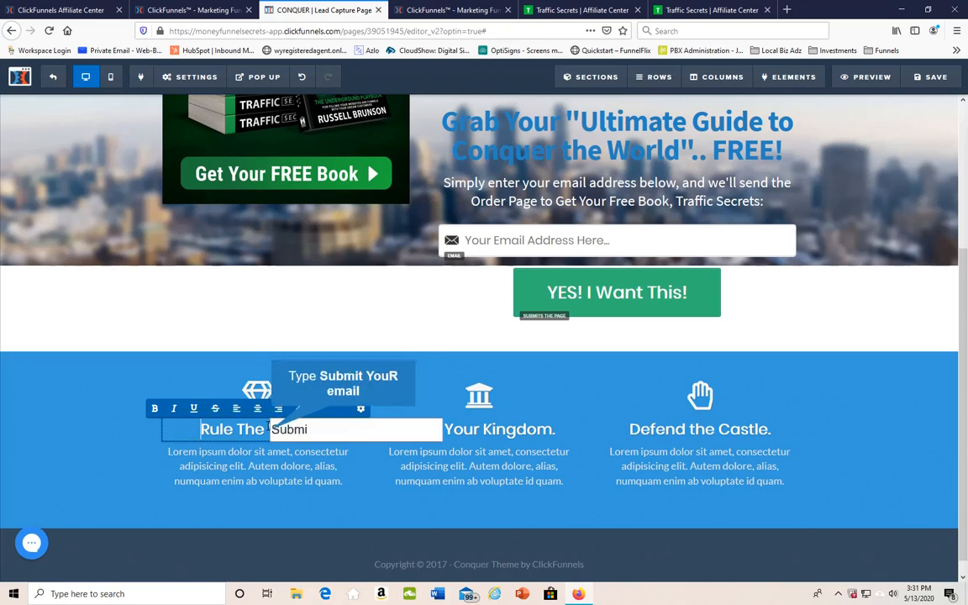
text(t YouR email)
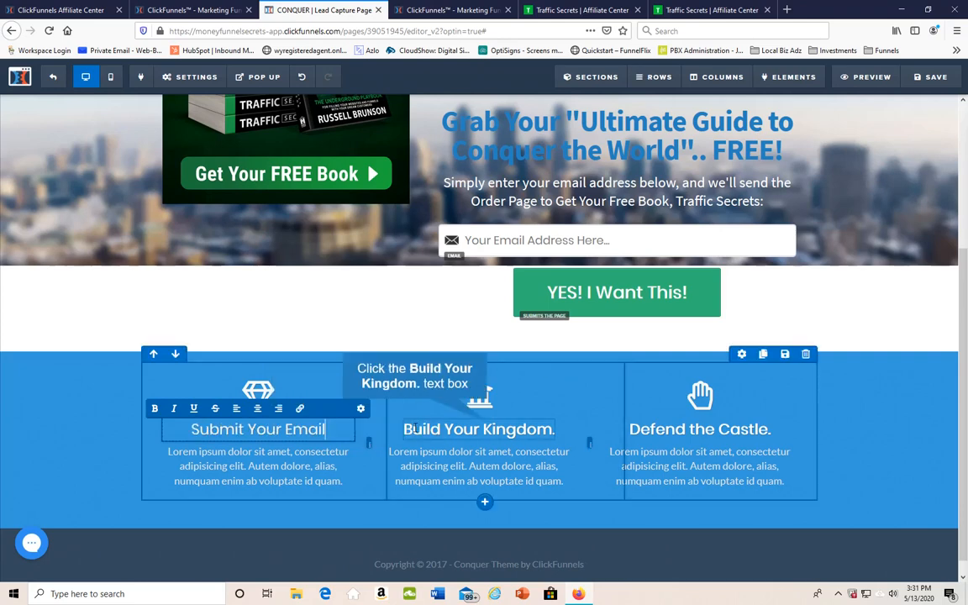
Change the "Build Your Kingdom." heading to "Order Free Book"
click(483, 428)
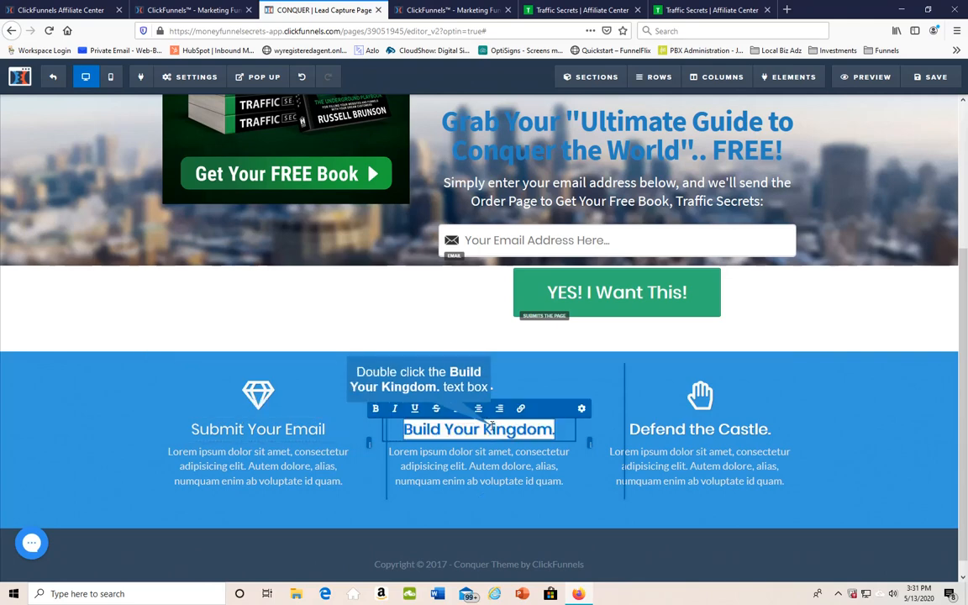
double_click(492, 427)
text(Or)
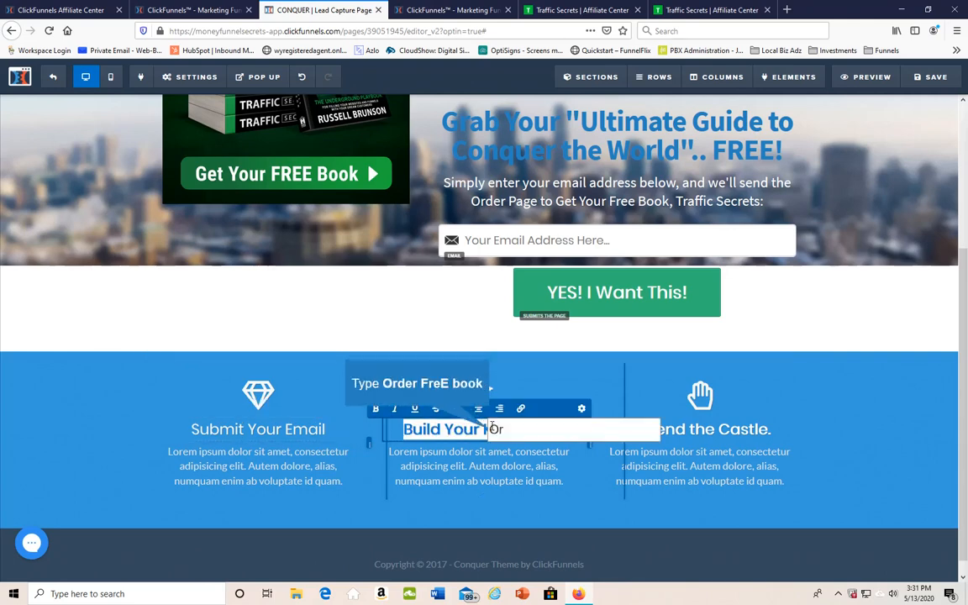
text(der FreE book)
key(Return)
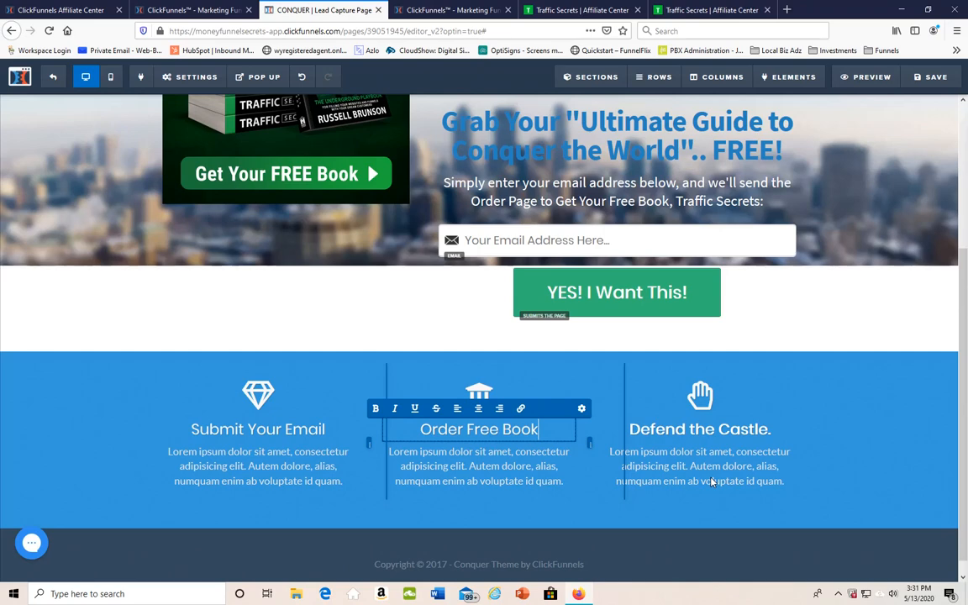
Change the "Defend the Castle." heading to "Get the FREE GUIDE as a Bonus"
scroll(711, 481, up, 2)
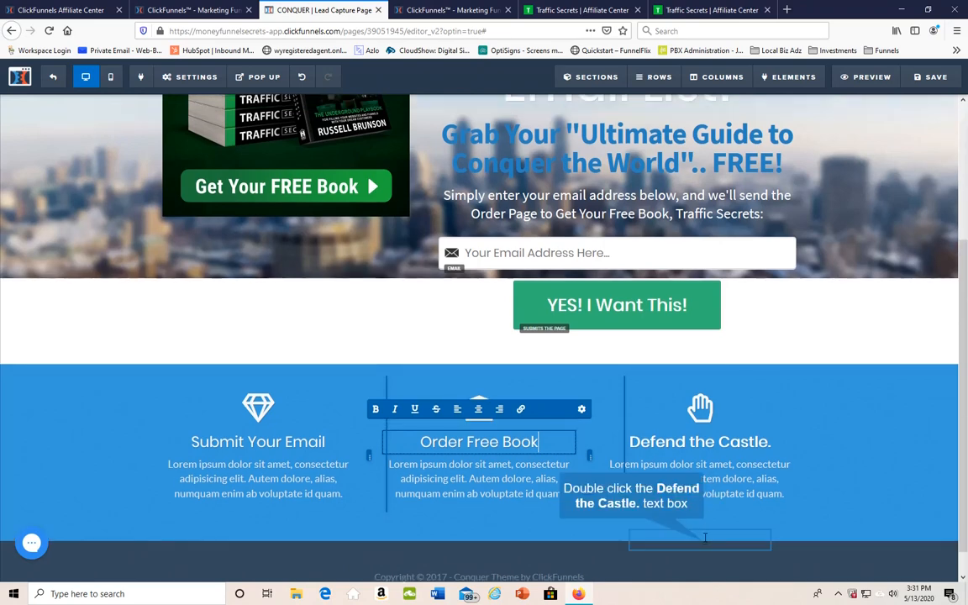
double_click(700, 539)
key(ctrl+a)
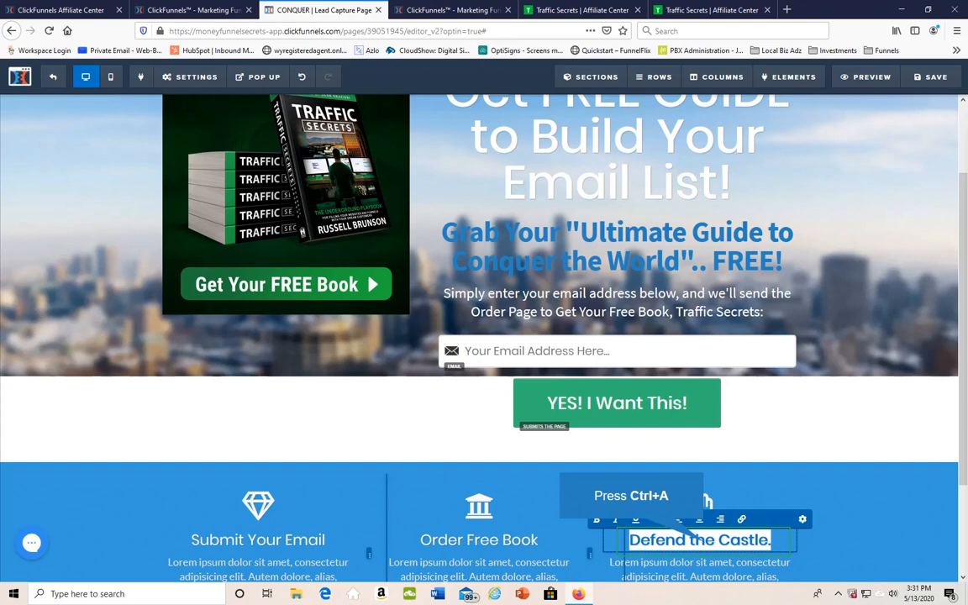
text(Get t)
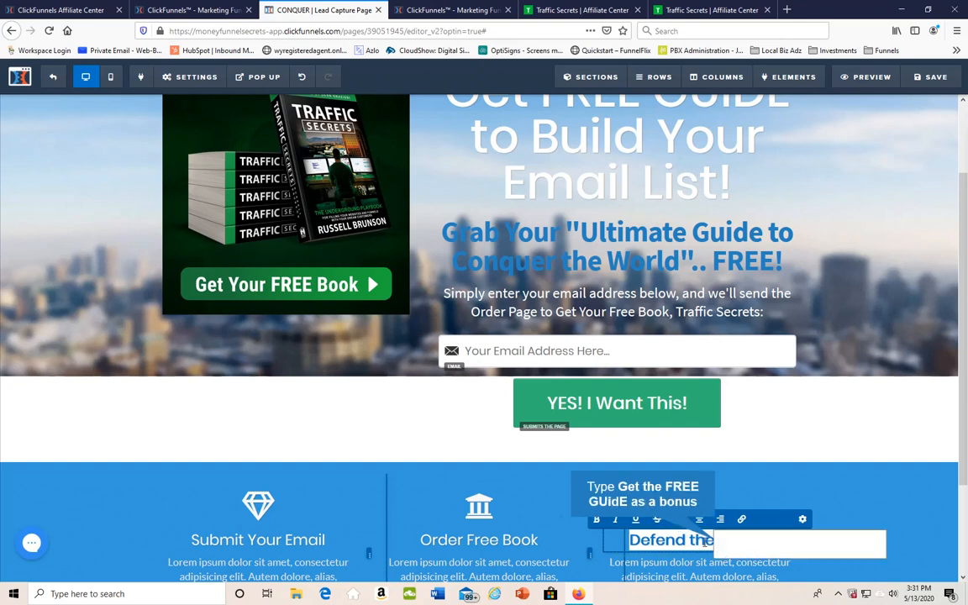
text(he FREE)
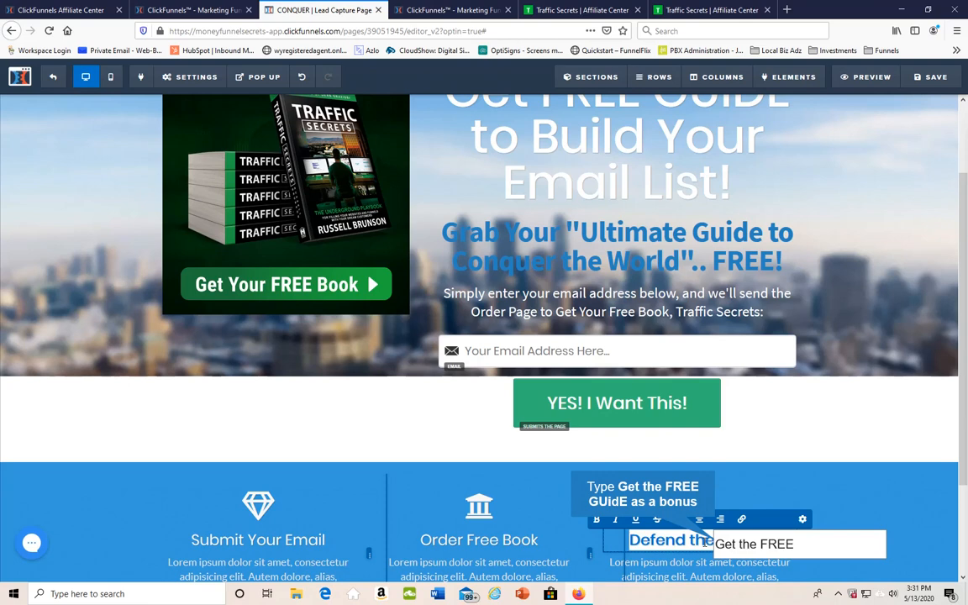
text( GUidE as a bo)
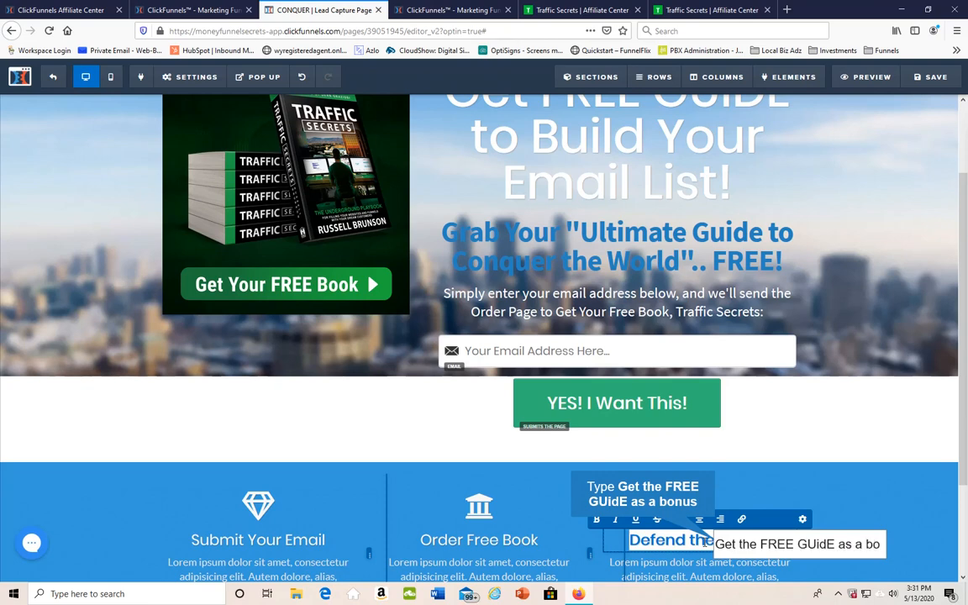
text(nus)
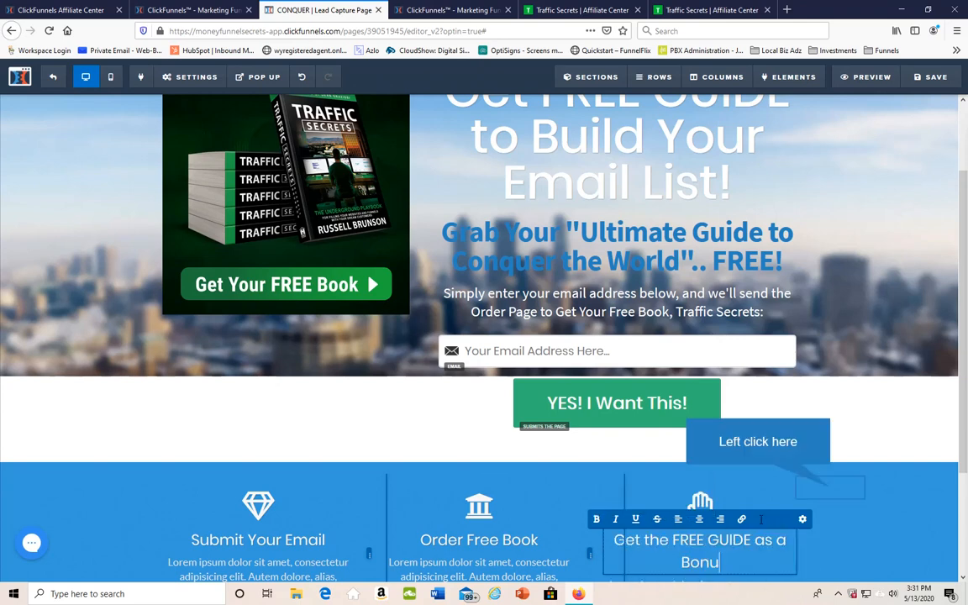
click(835, 489)
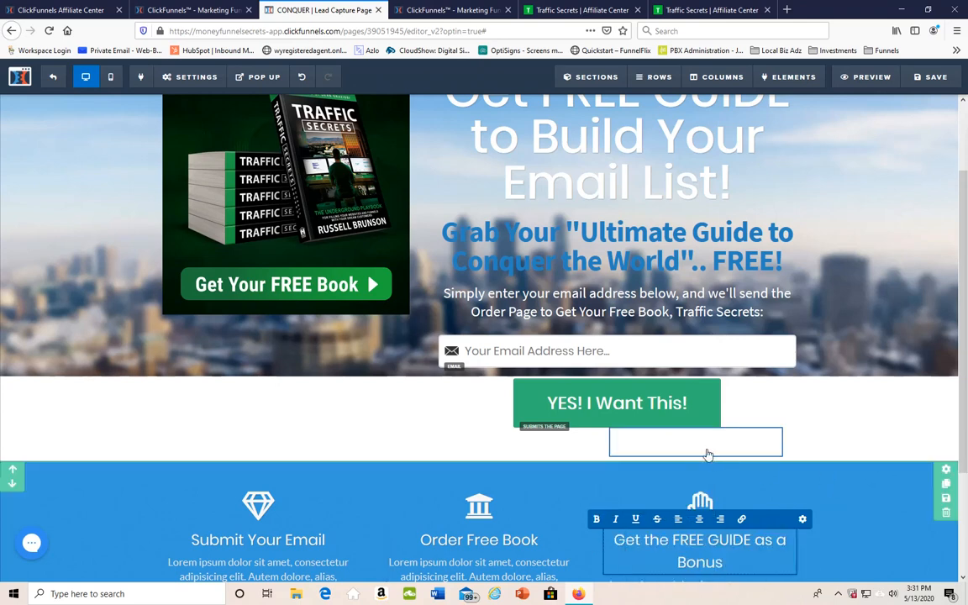
scroll(707, 455, down, 3)
click(488, 420)
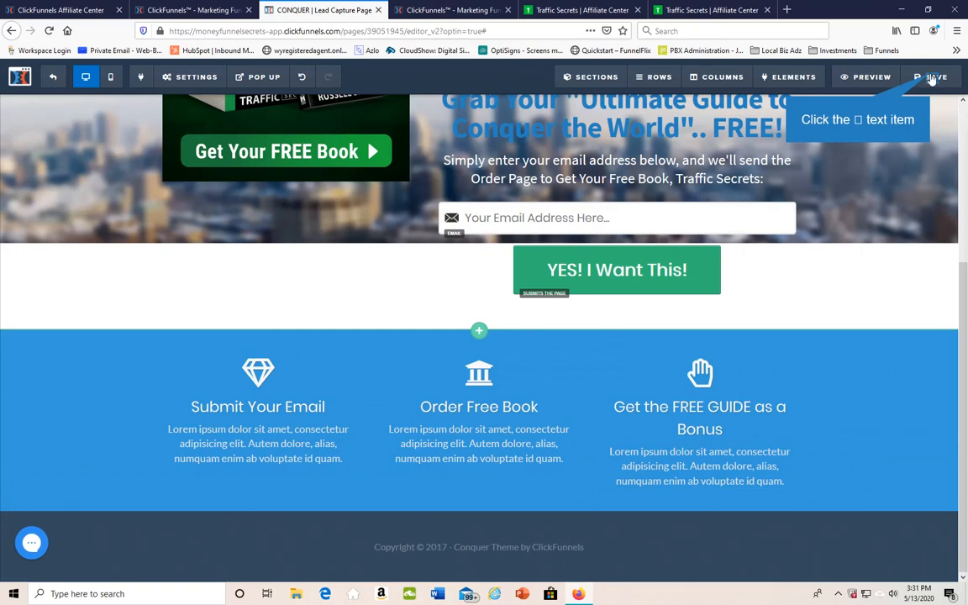
Save the opt-in page and open the funnel's Thank You Page for editing
click(931, 77)
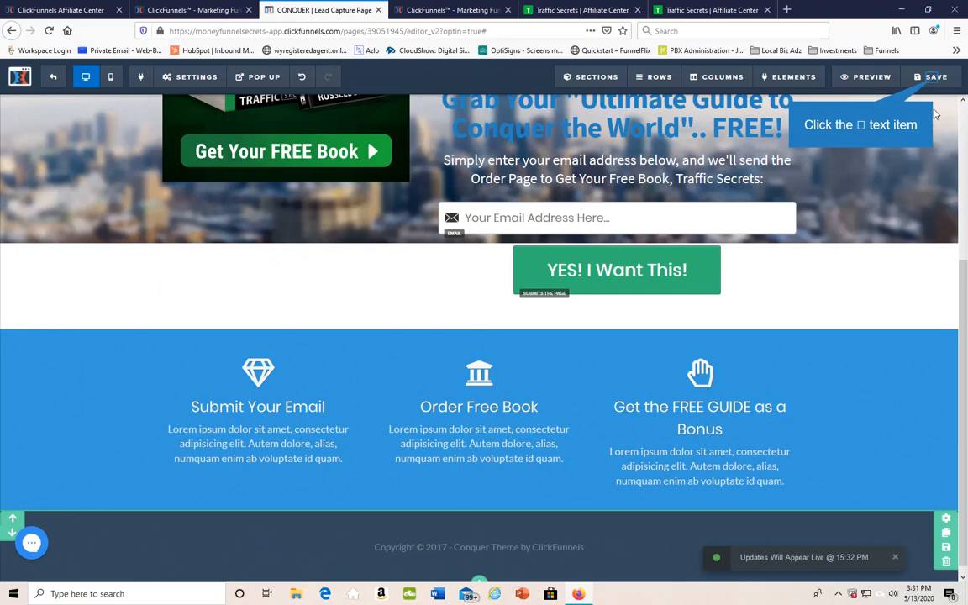
click(931, 77)
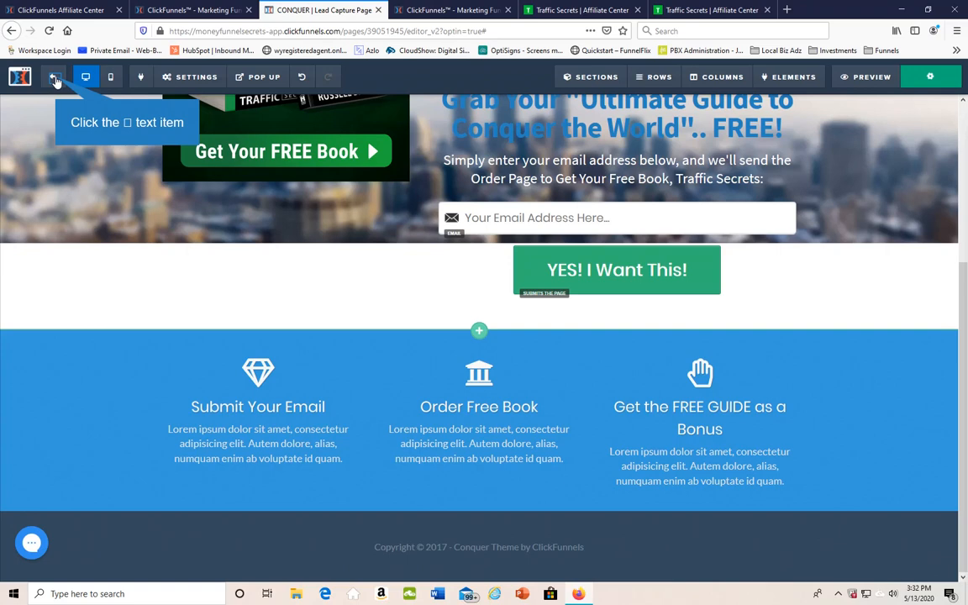
click(54, 80)
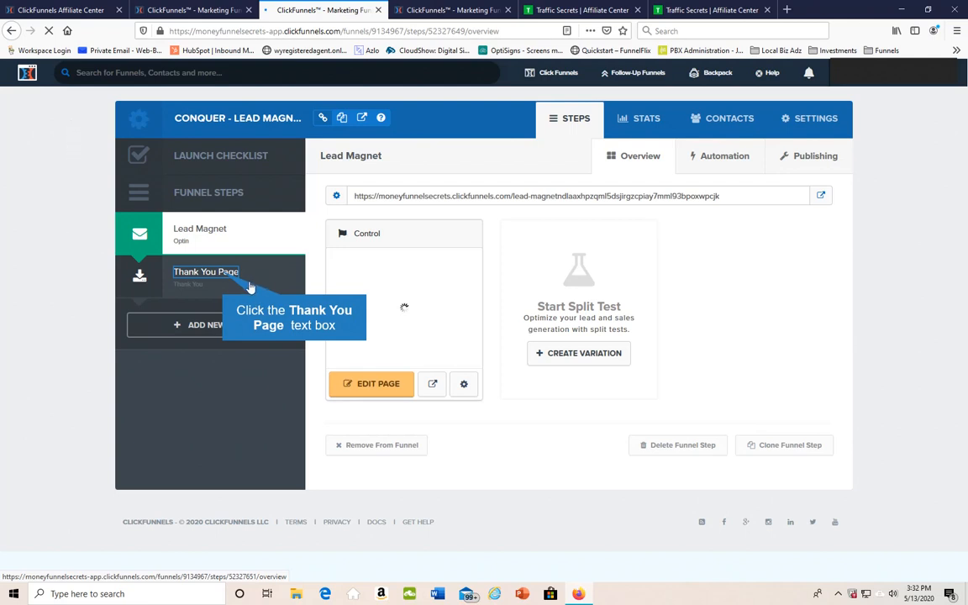
click(223, 276)
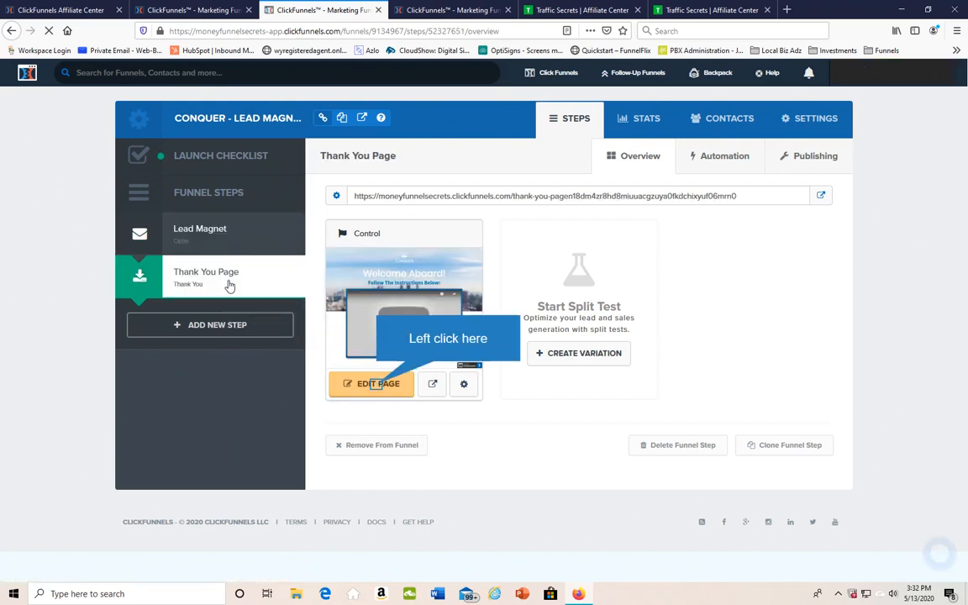
click(378, 384)
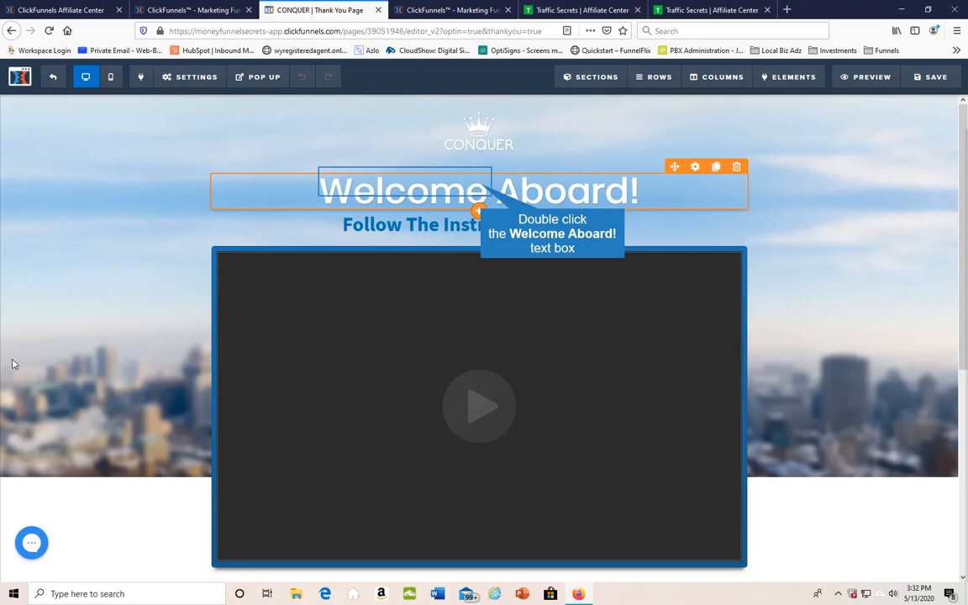
Replace the "Welcome Aboard!" headline on the Thank You Page with "Congratulation!"
double_click(482, 187)
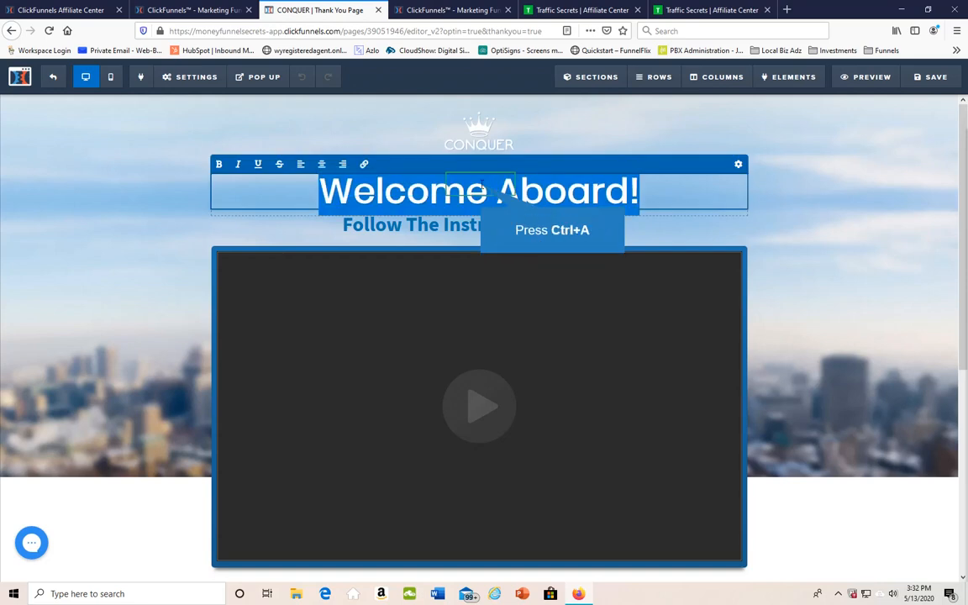
key(ctrl+a)
text(C)
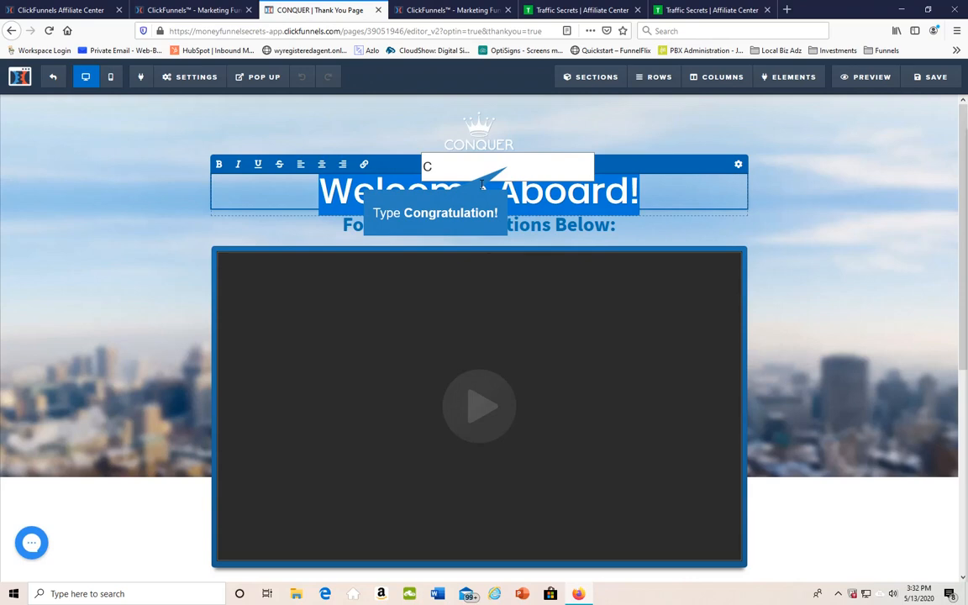
text(ongratulation!)
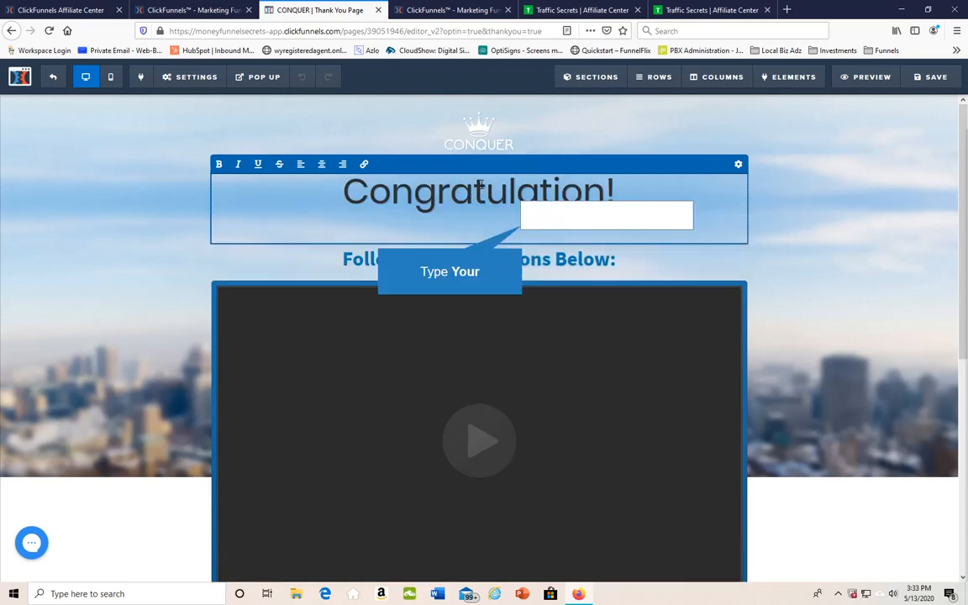
text(Your)
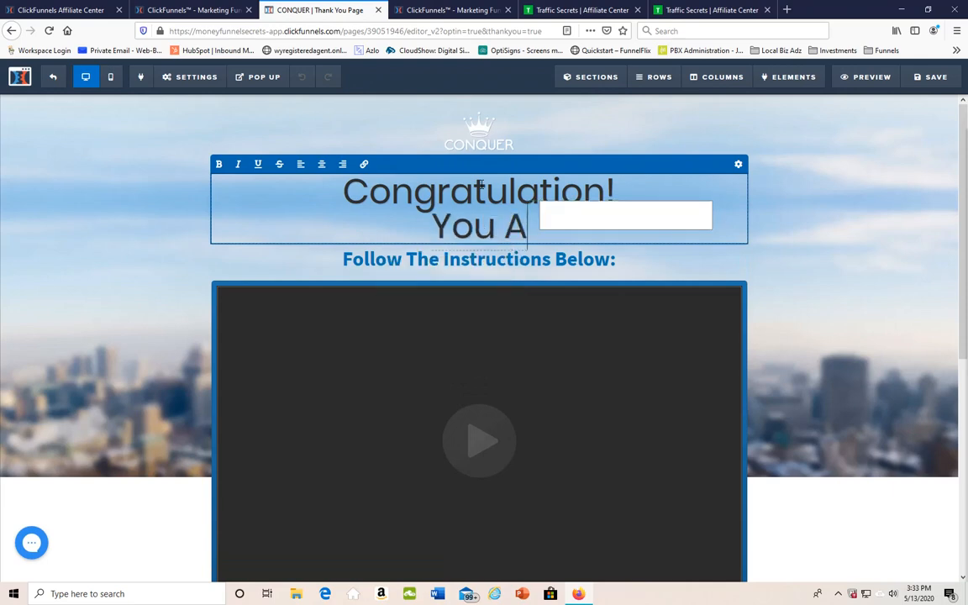
text(arE ON Your way to)
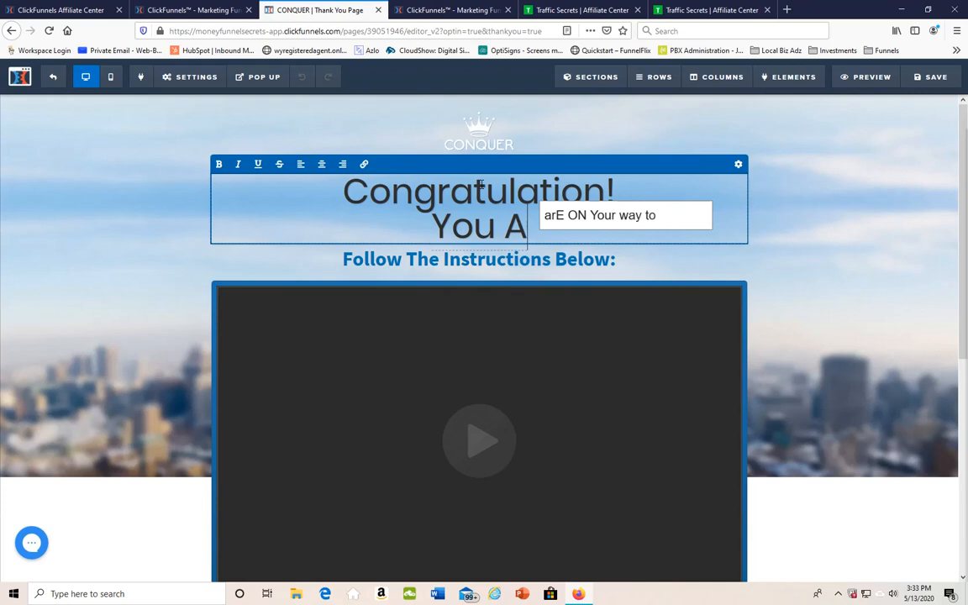
text( Generrating)
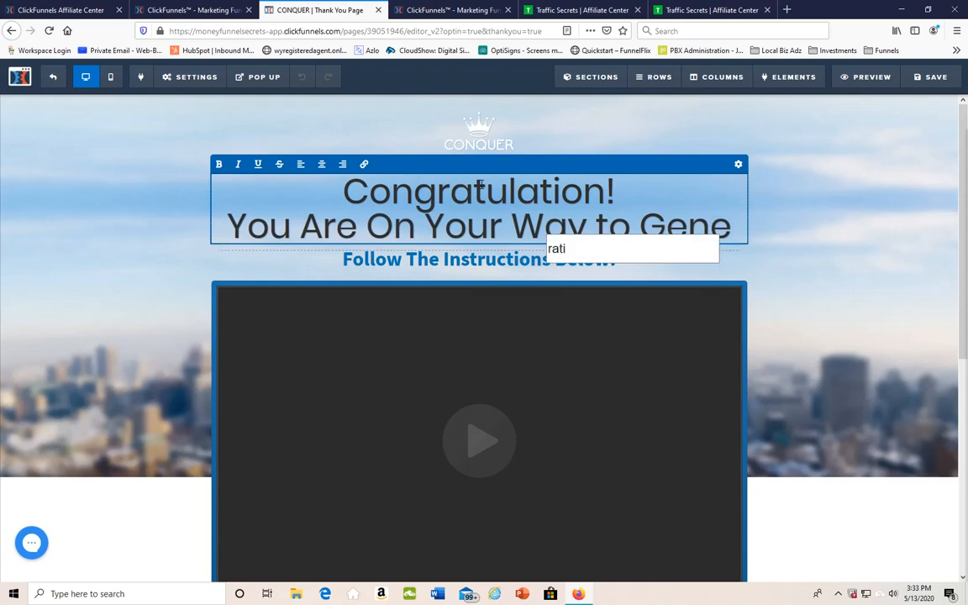
text( Passive income)
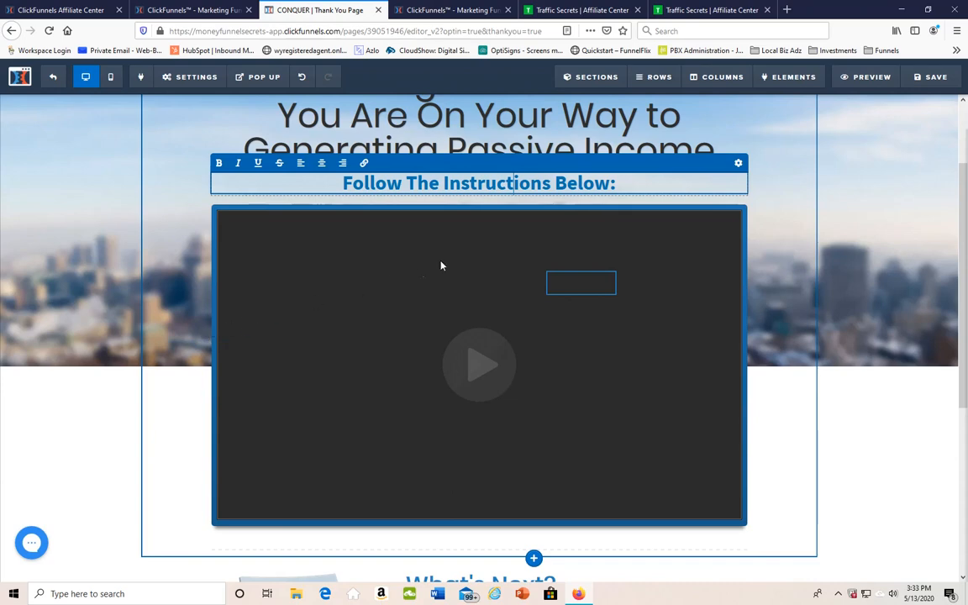
Open the settings of the Thank You Page video and choose Custom Embed as its video type
click(581, 288)
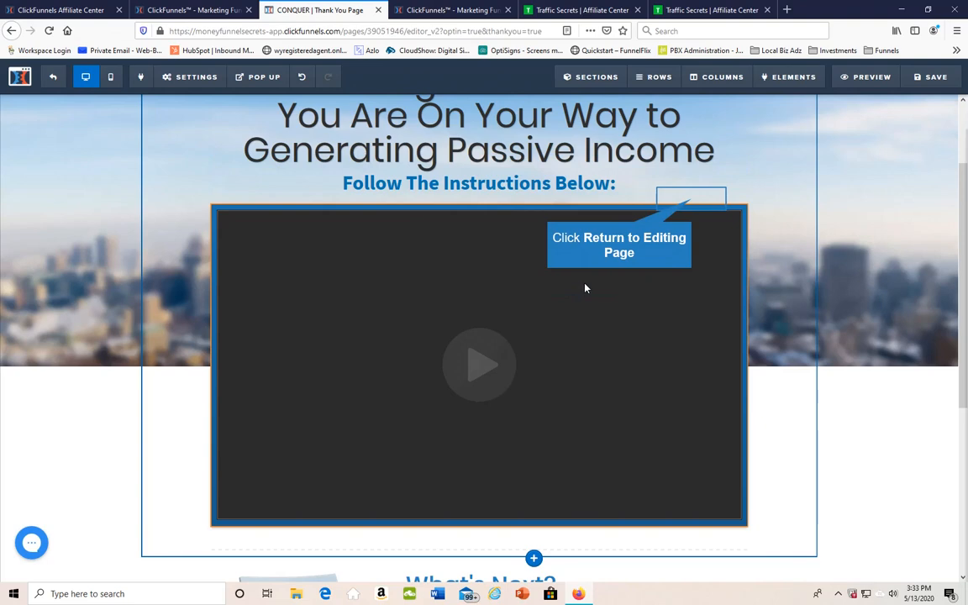
click(690, 202)
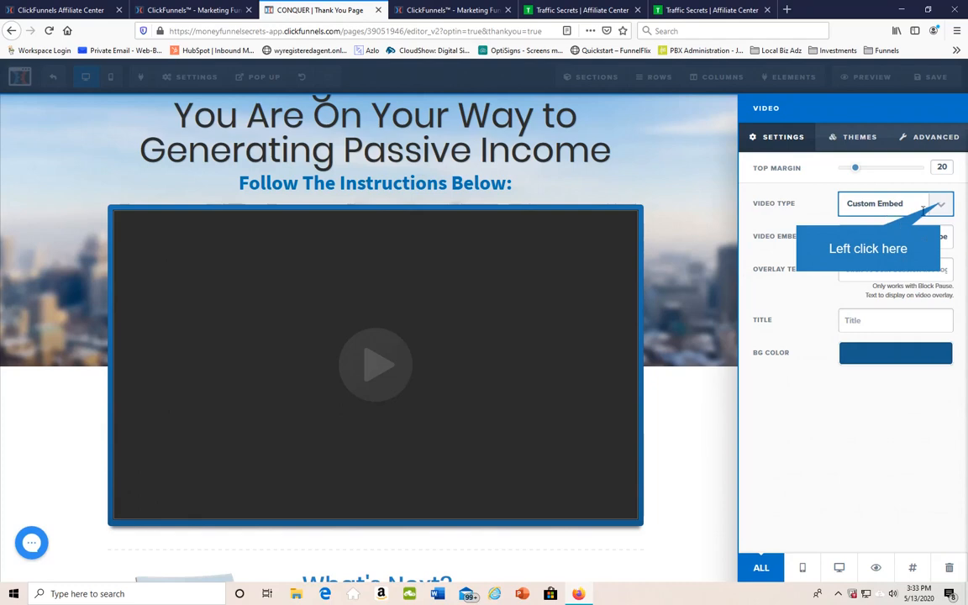
click(924, 205)
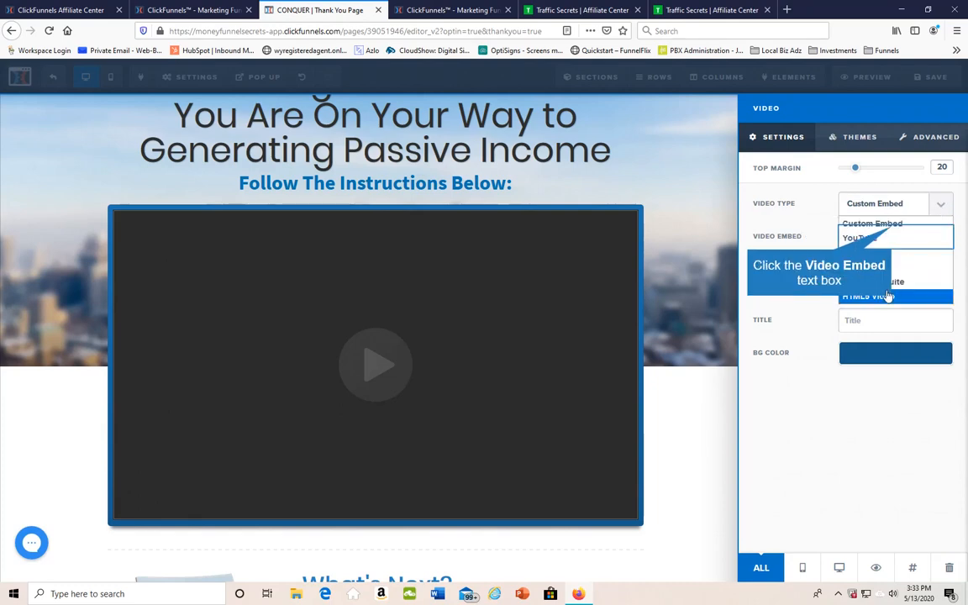
click(891, 225)
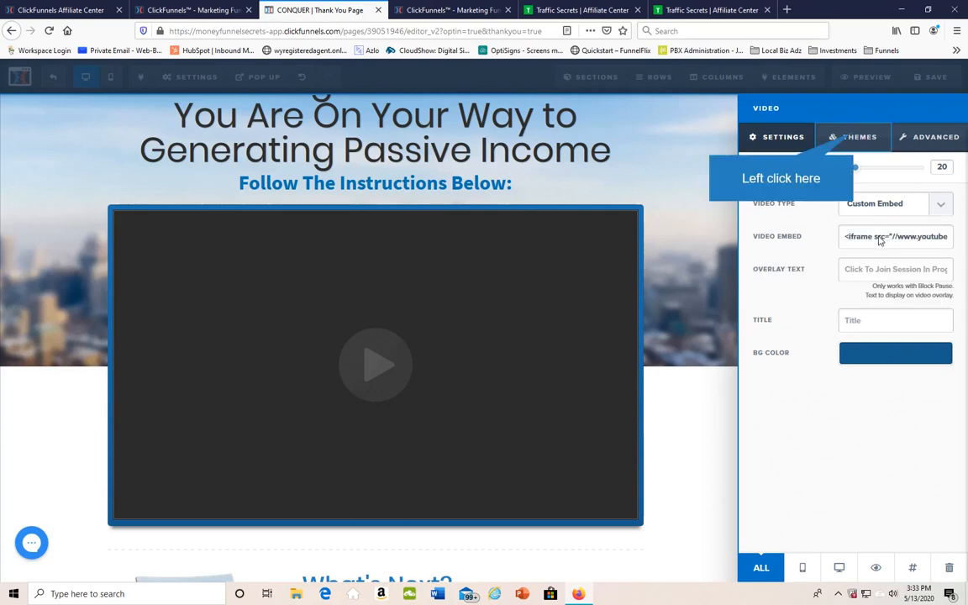
Apply the black-framed theme to the Thank You Page video and set its width to 3/4 Width
click(854, 137)
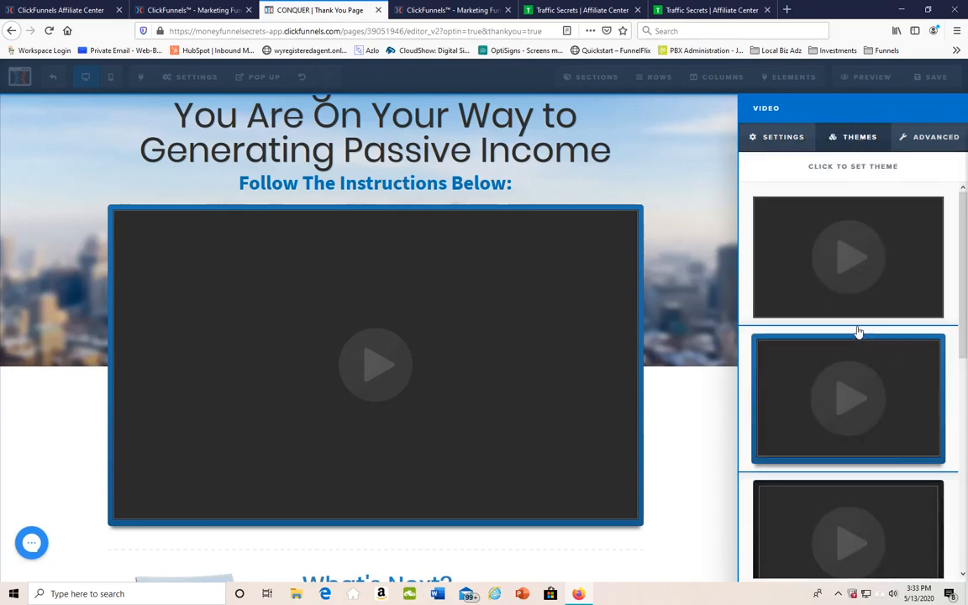
click(841, 395)
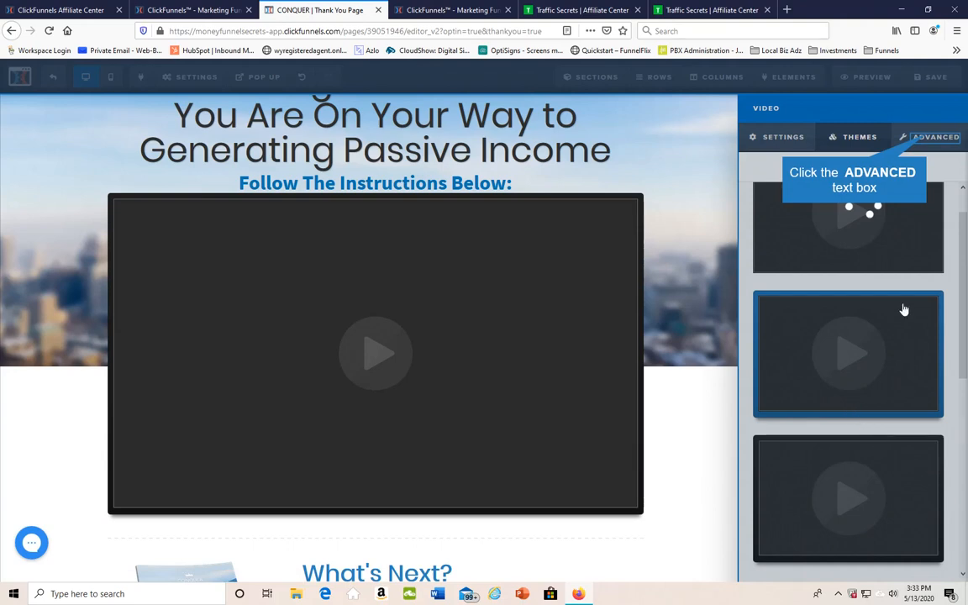
click(927, 140)
click(940, 206)
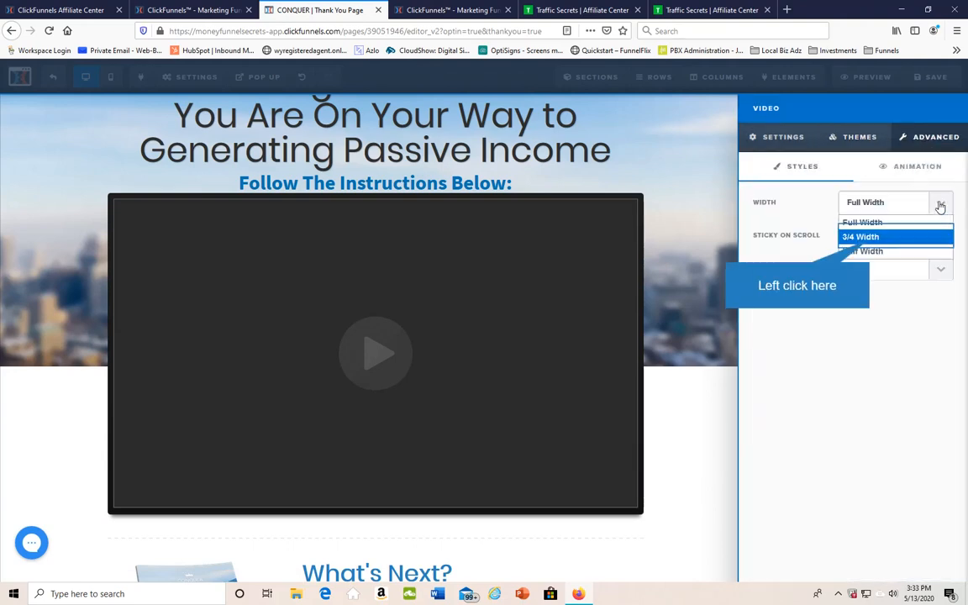
click(865, 236)
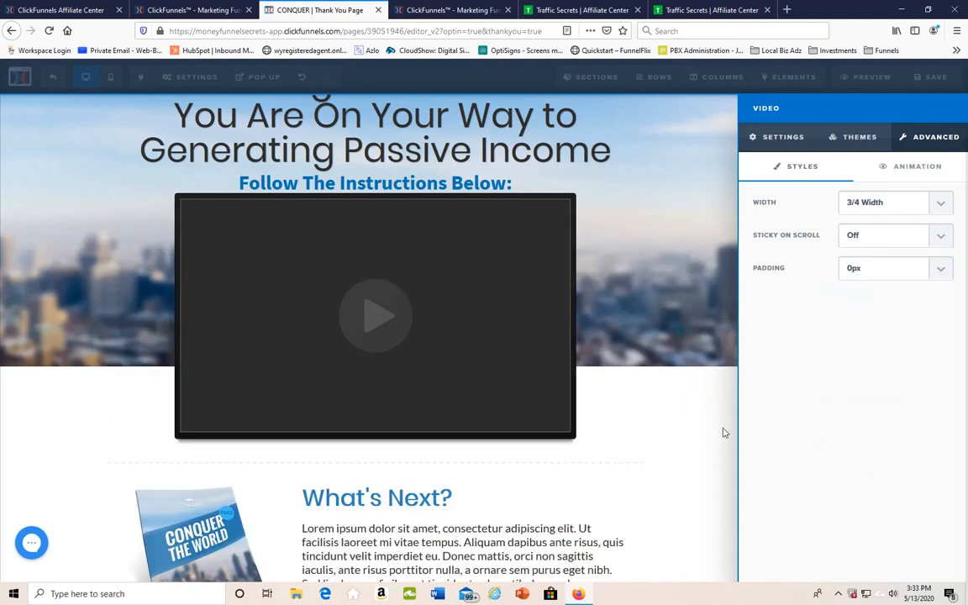
click(479, 385)
Replace the book cover beside the "What's Next?" text with the copied URL of the 1080x1080 Traffic Secrets image
scroll(479, 385, down, 3)
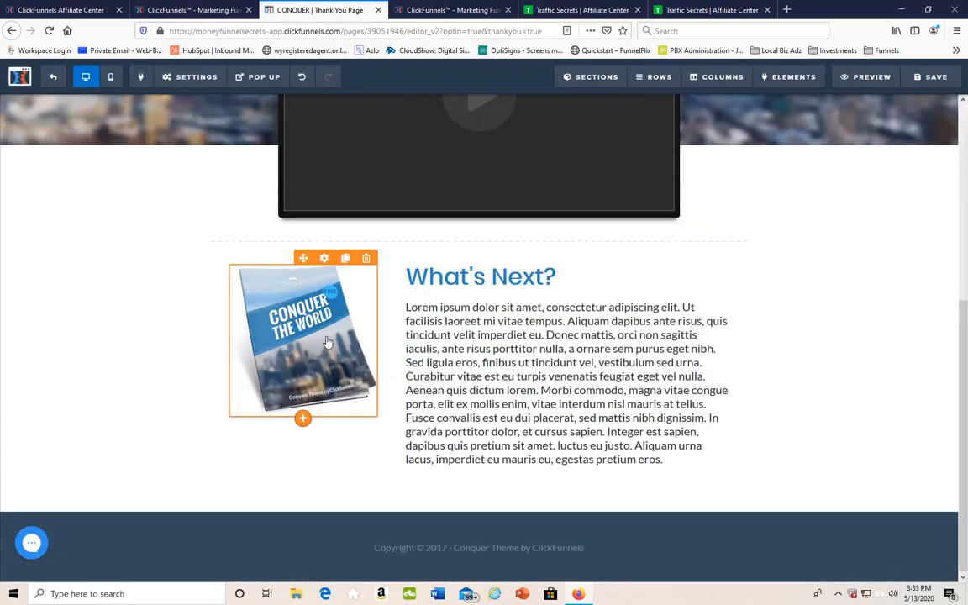
click(324, 260)
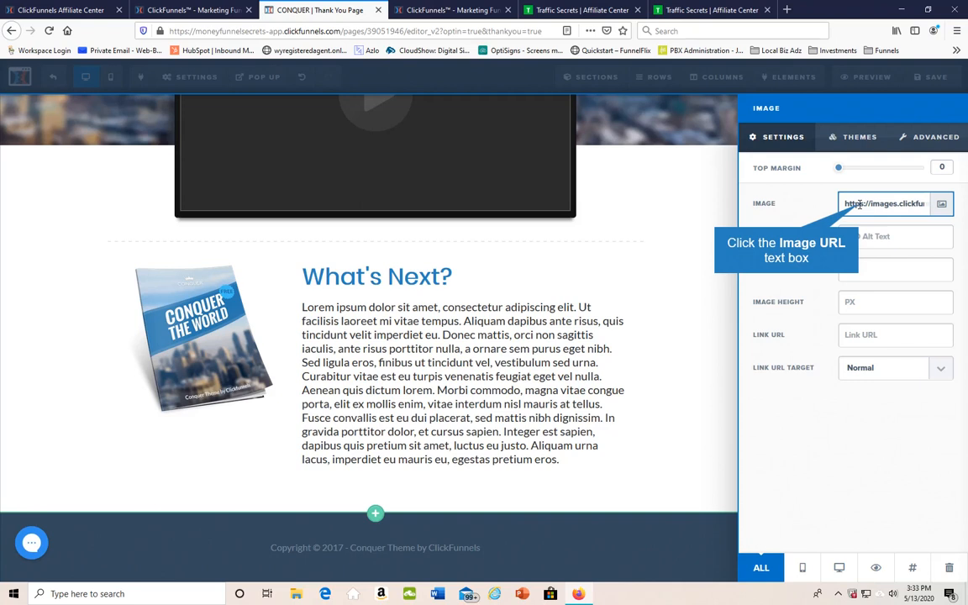
click(858, 204)
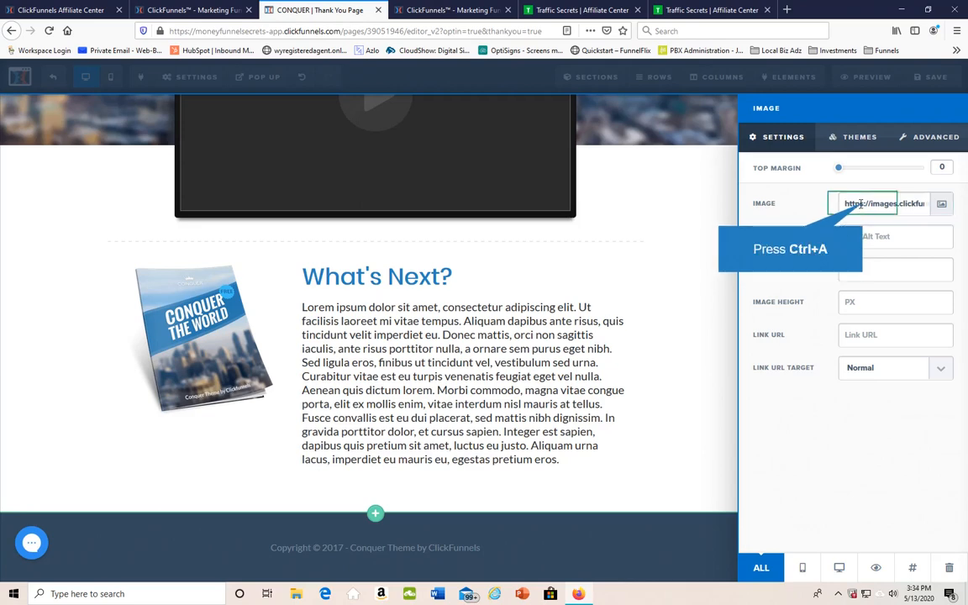
key(ctrl+a)
key(Delete)
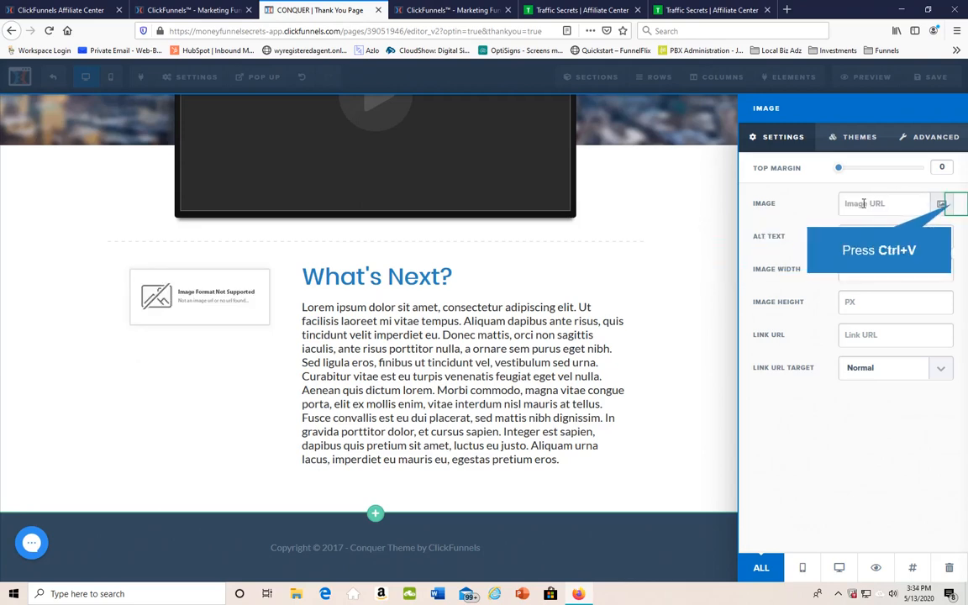
key(ctrl+v)
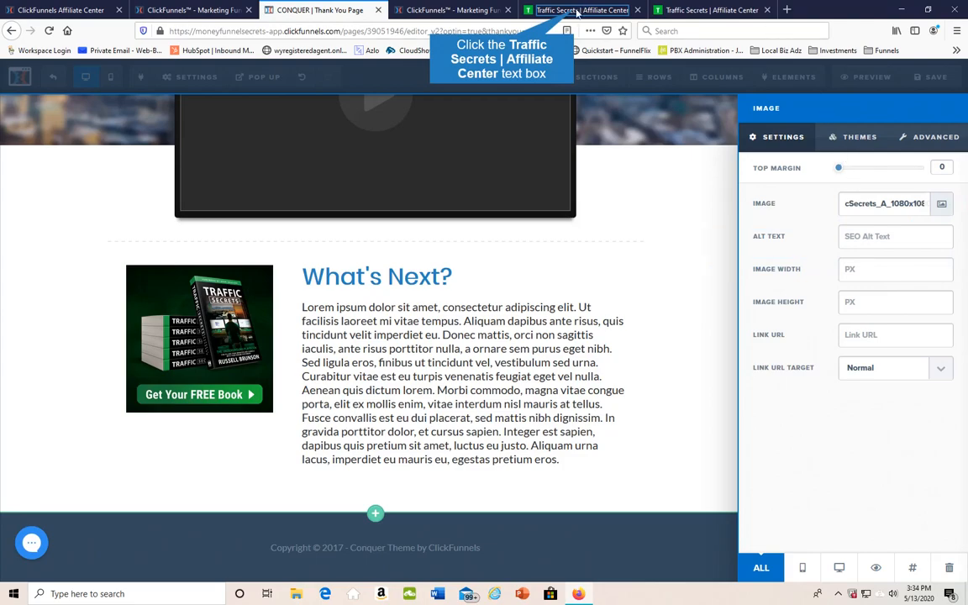
Replace the image beside "What's Next?" with the 1080x1920 "Link in Bio" Traffic Secrets book image from the affiliate center
click(522, 12)
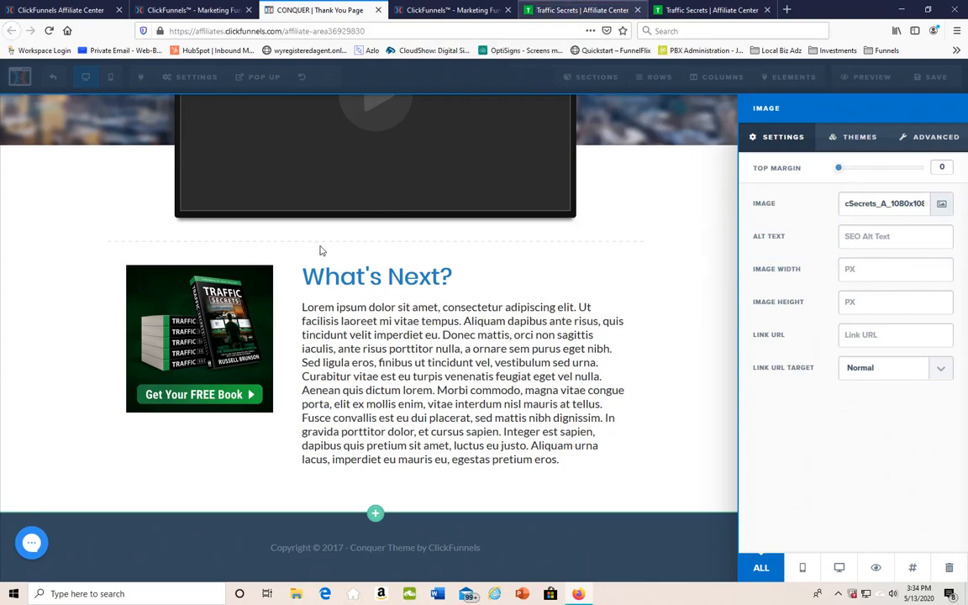
scroll(323, 281, down, 10)
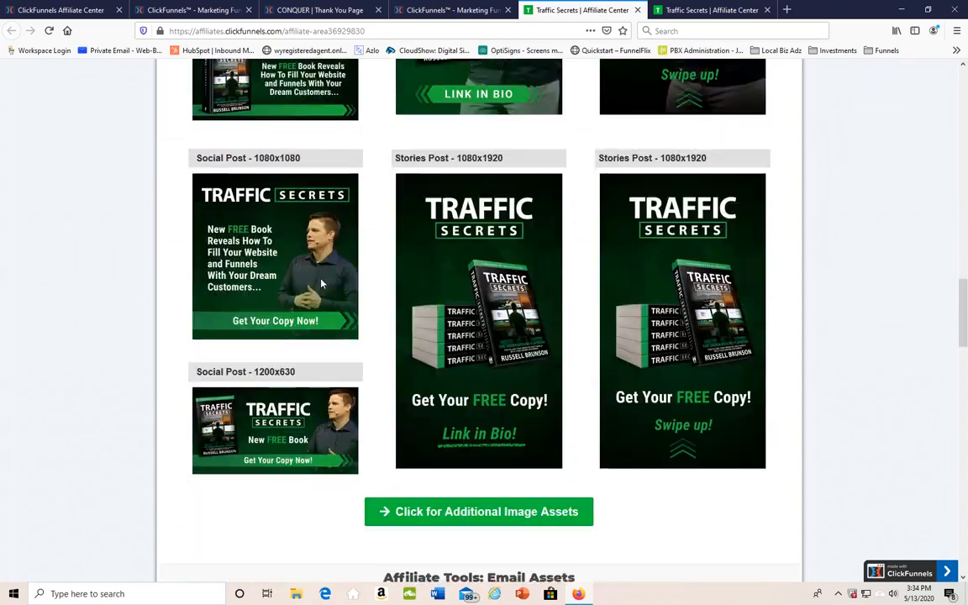
scroll(320, 284, up, 10)
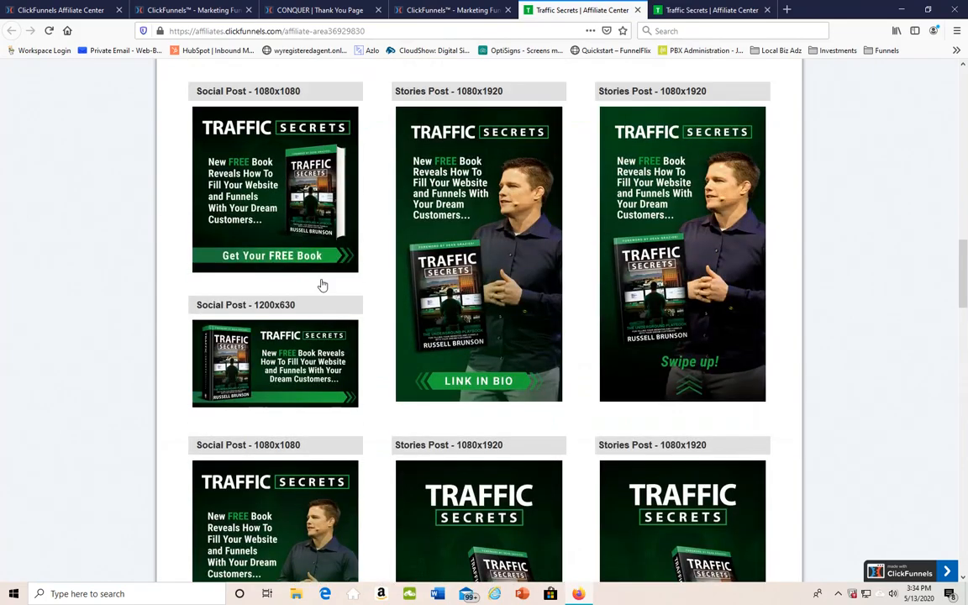
scroll(321, 285, down, 2)
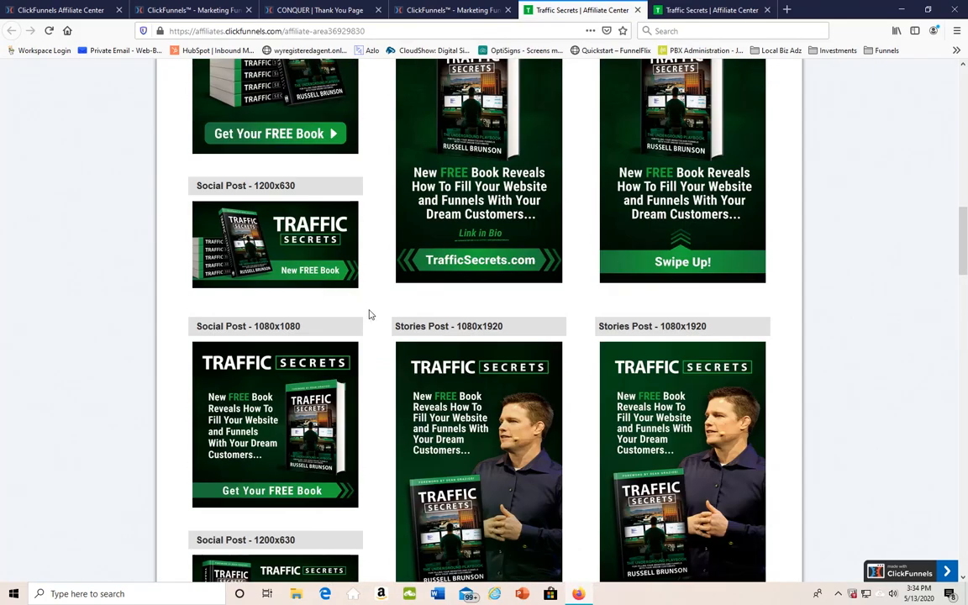
scroll(367, 314, up, 1)
scroll(457, 370, up, 1)
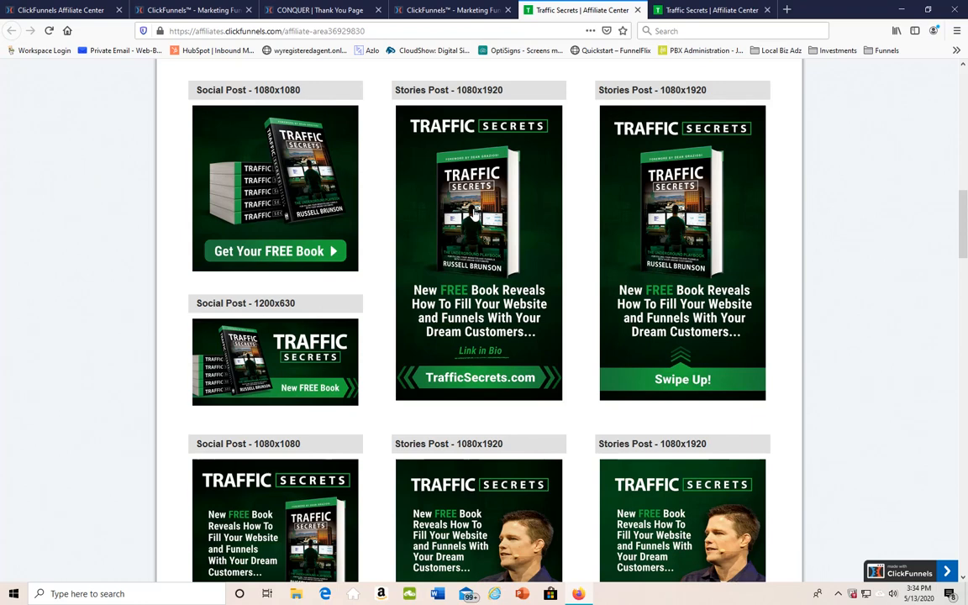
scroll(475, 213, down, 3)
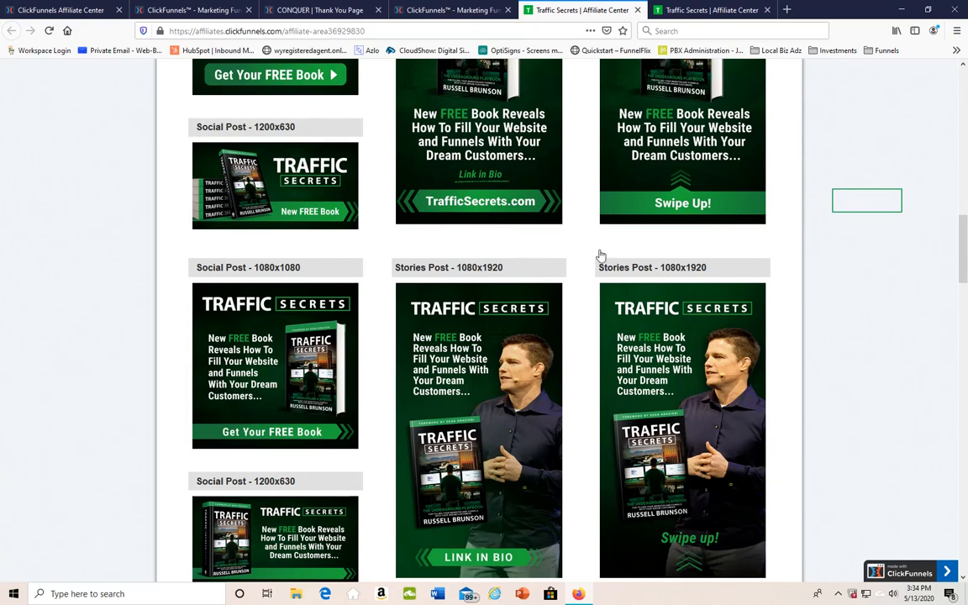
click(866, 200)
key(Delete)
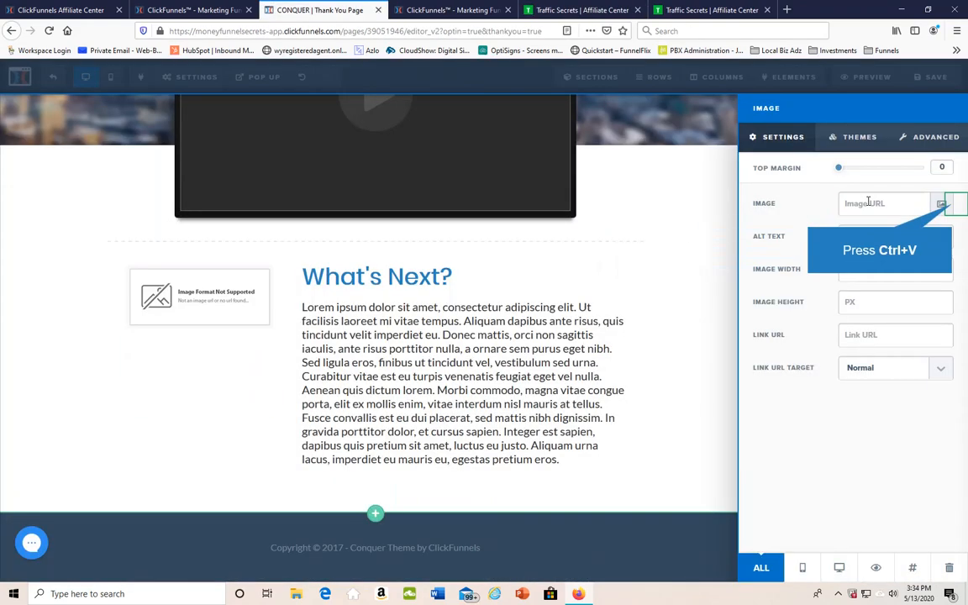
key(ctrl+v)
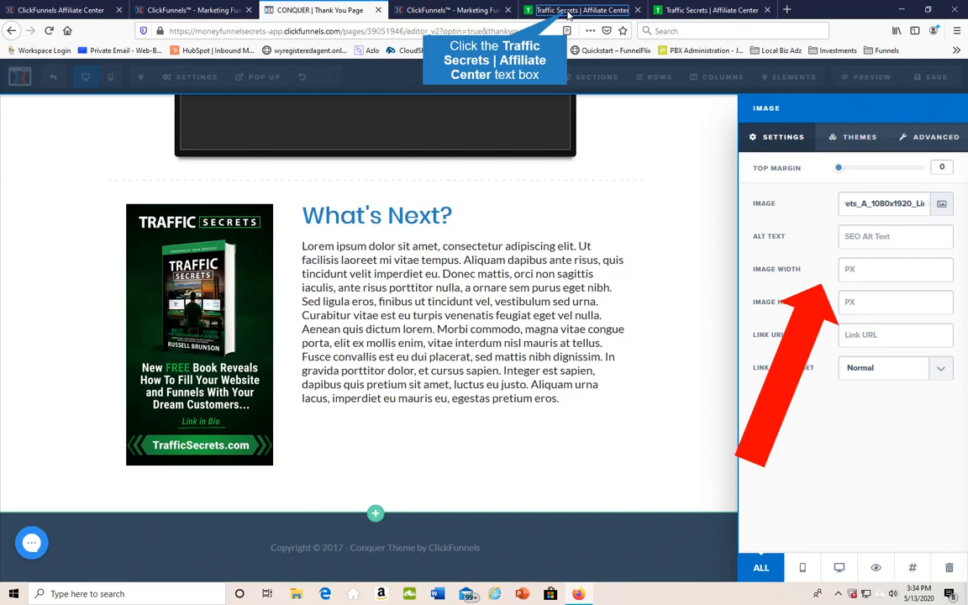
Revisit the Traffic Secrets affiliate center page and exit the Thank You Page editor
click(567, 14)
scroll(370, 252, up, 5)
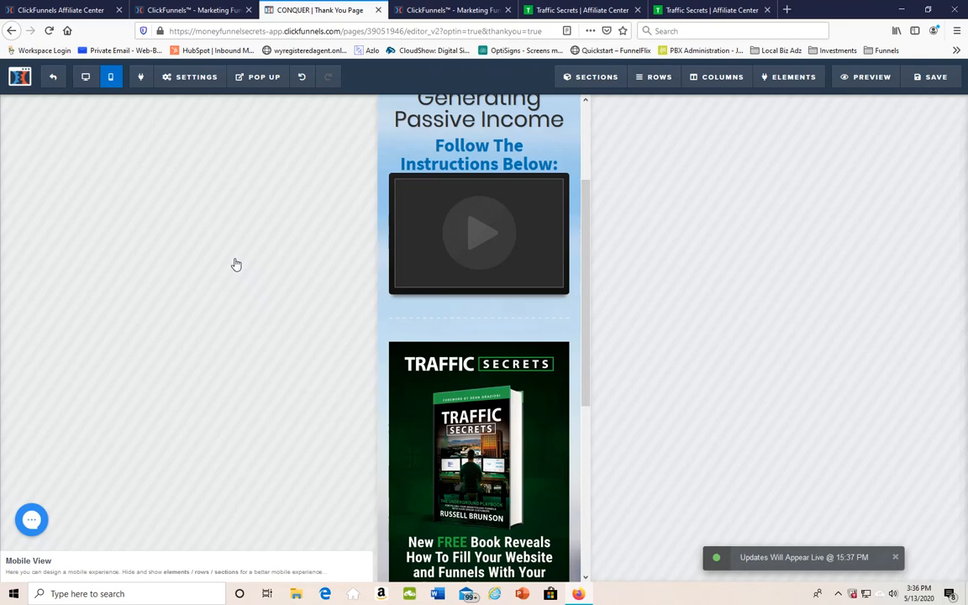
click(54, 81)
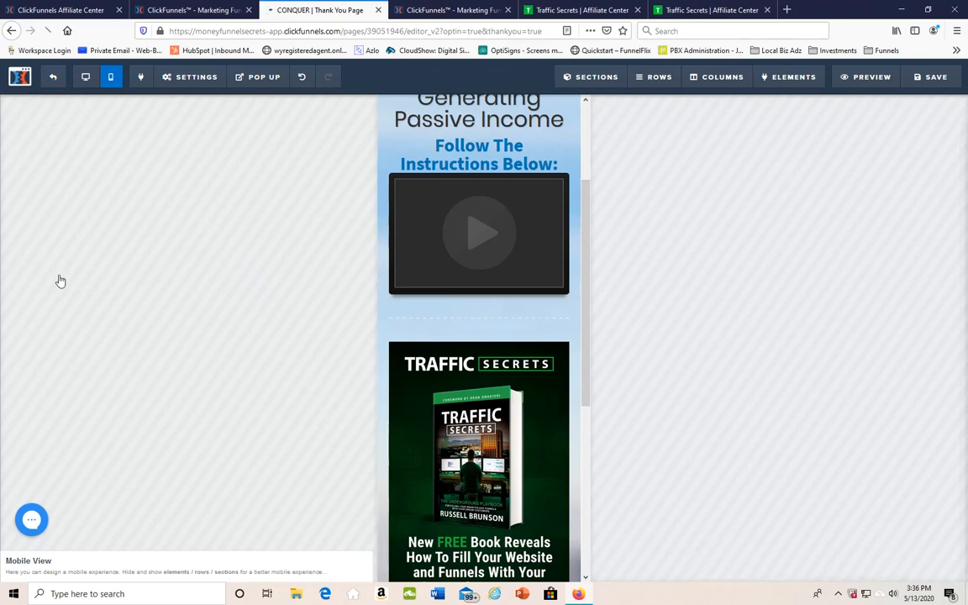